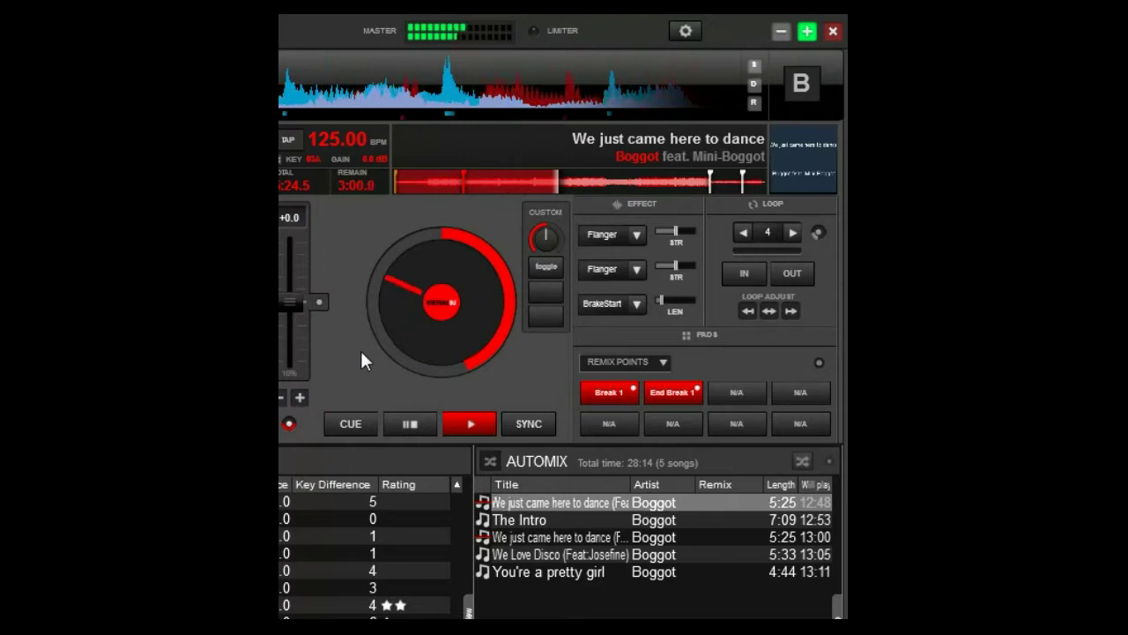
Toggle Automix for the playlist, and trigger an immediate mix from deck A to deck B.
{"action": "key", "text": "ctrl+space"}
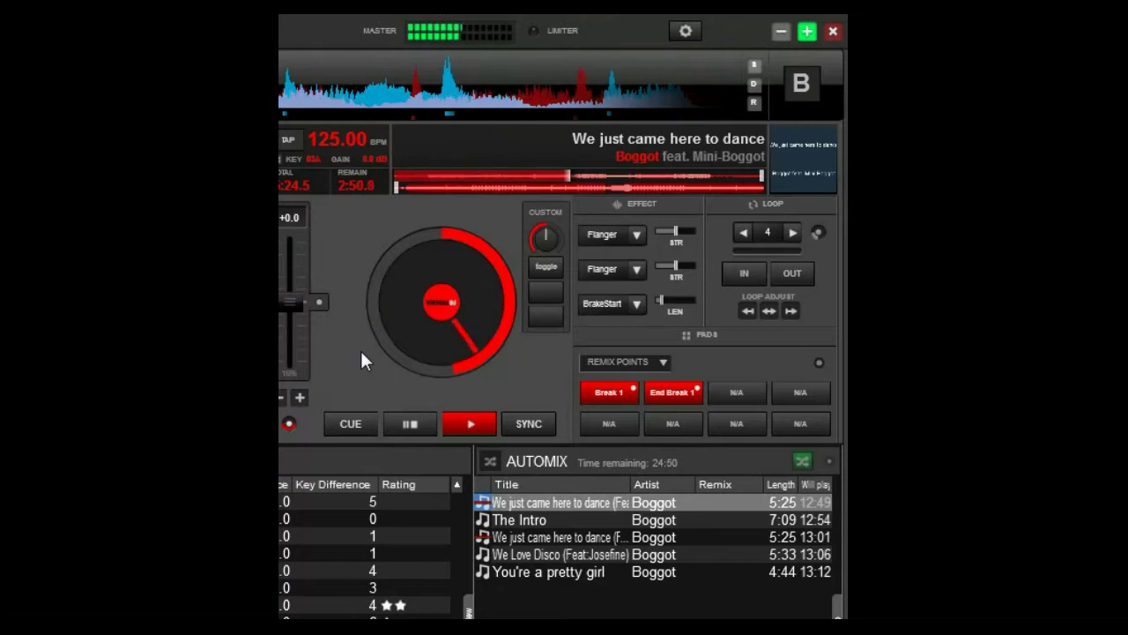
{"action": "key", "text": "ctrl+space"}
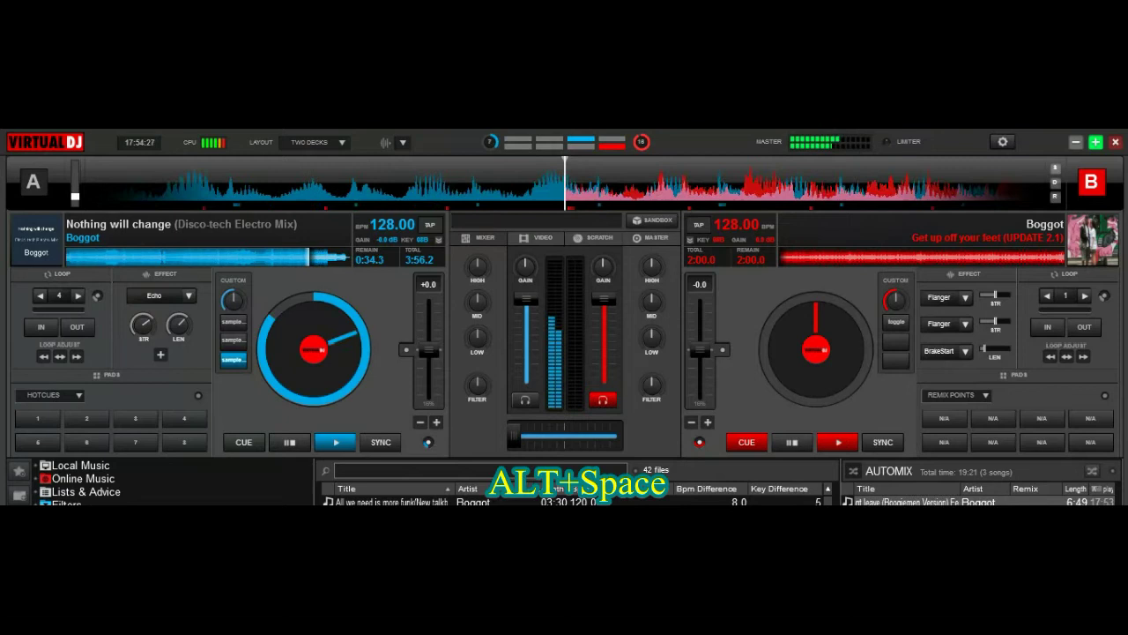
{"action": "key", "text": "alt+space"}
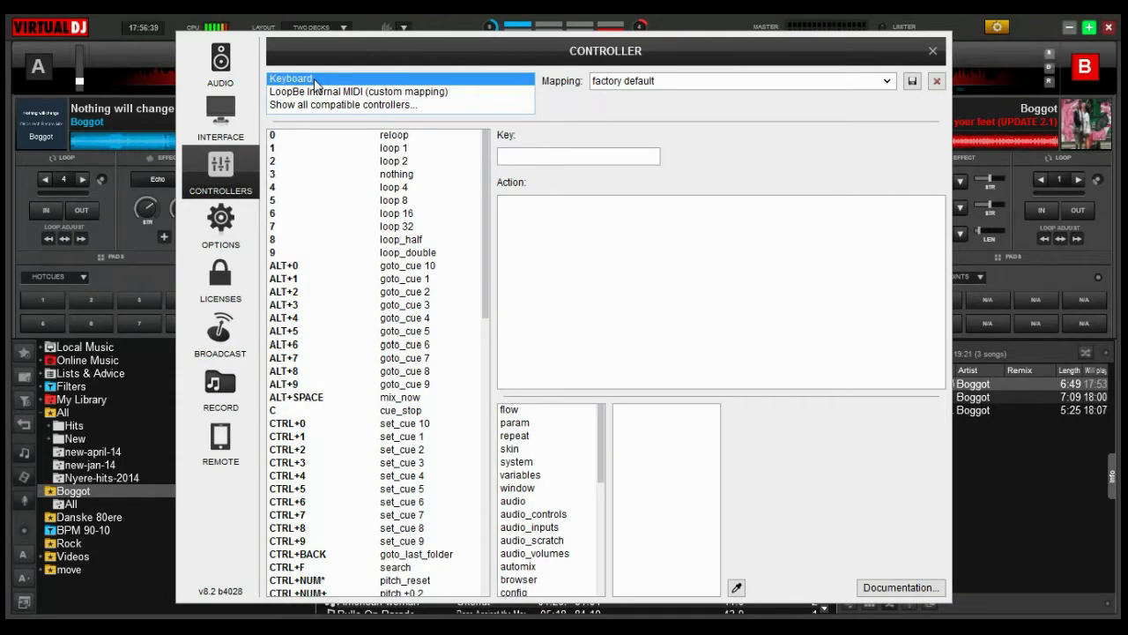
Map CTRL+B to the browser_zoom action in the keyboard mapping and close the settings.
{"action": "left_click", "coordinate": [540, 155]}
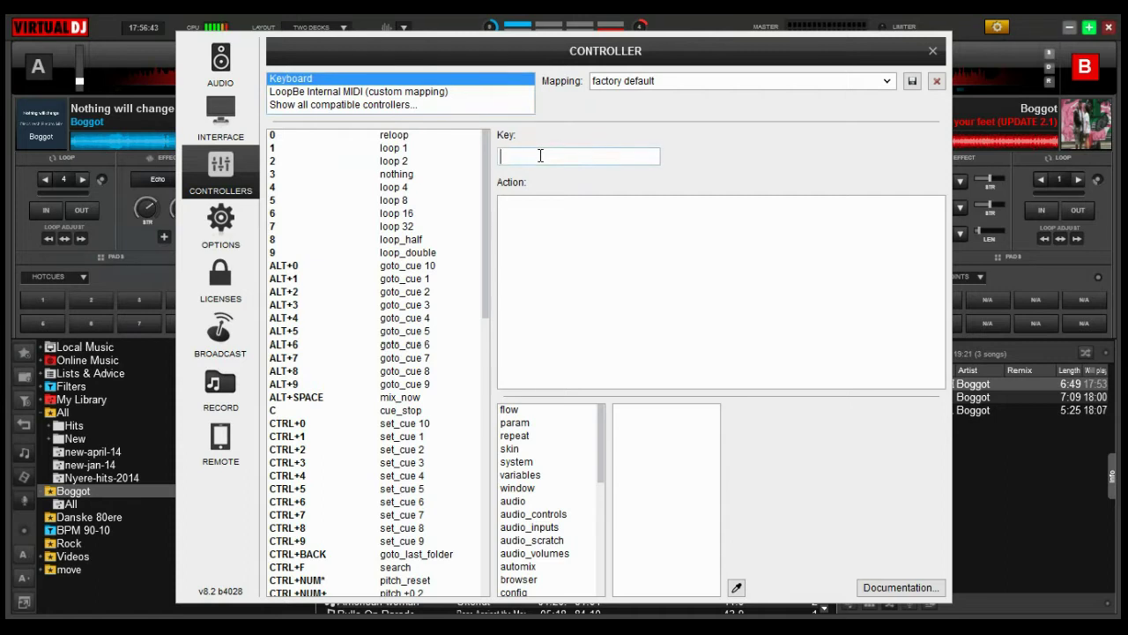
{"action": "key", "text": "ctrl+b"}
{"action": "left_click", "coordinate": [547, 209]}
{"action": "type", "text": "brow"}
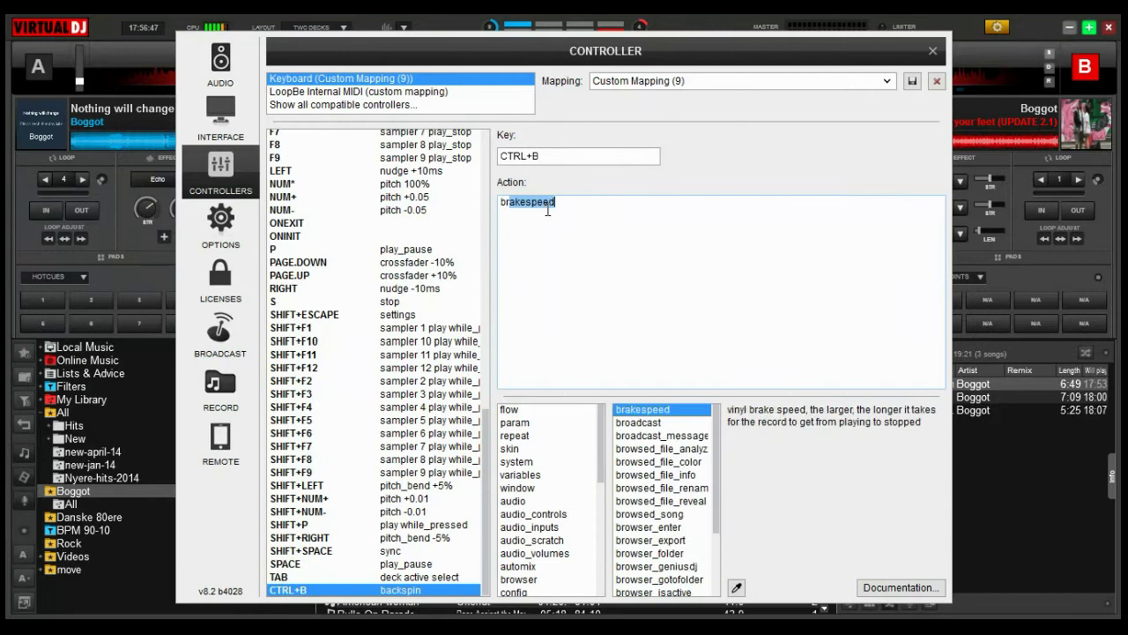
{"action": "type", "text": "ser"}
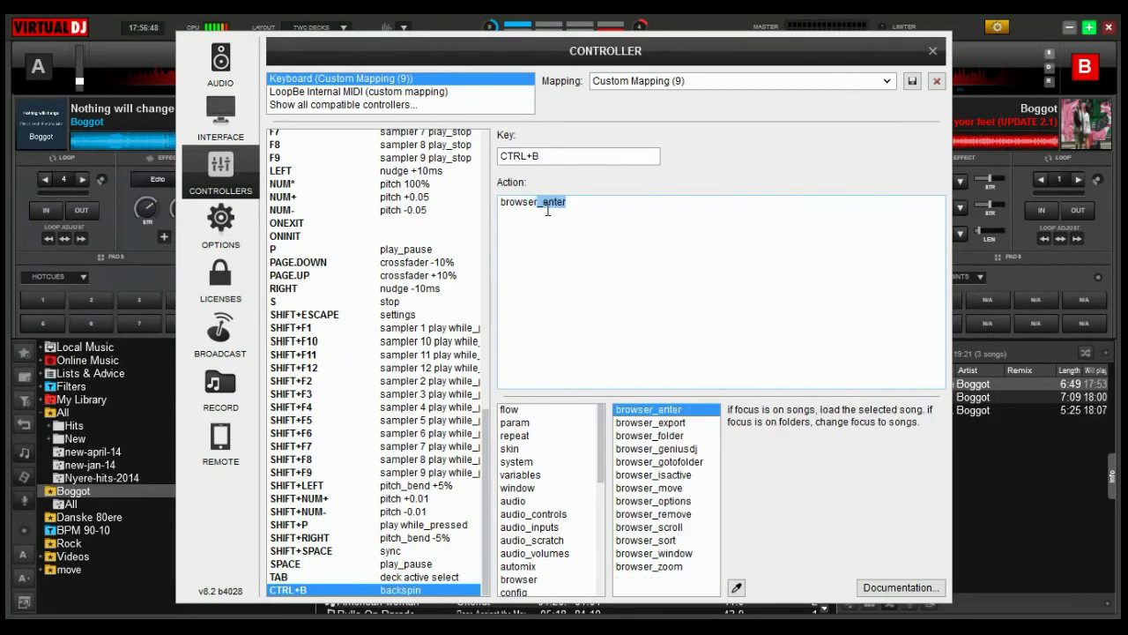
{"action": "type", "text": "_zoom"}
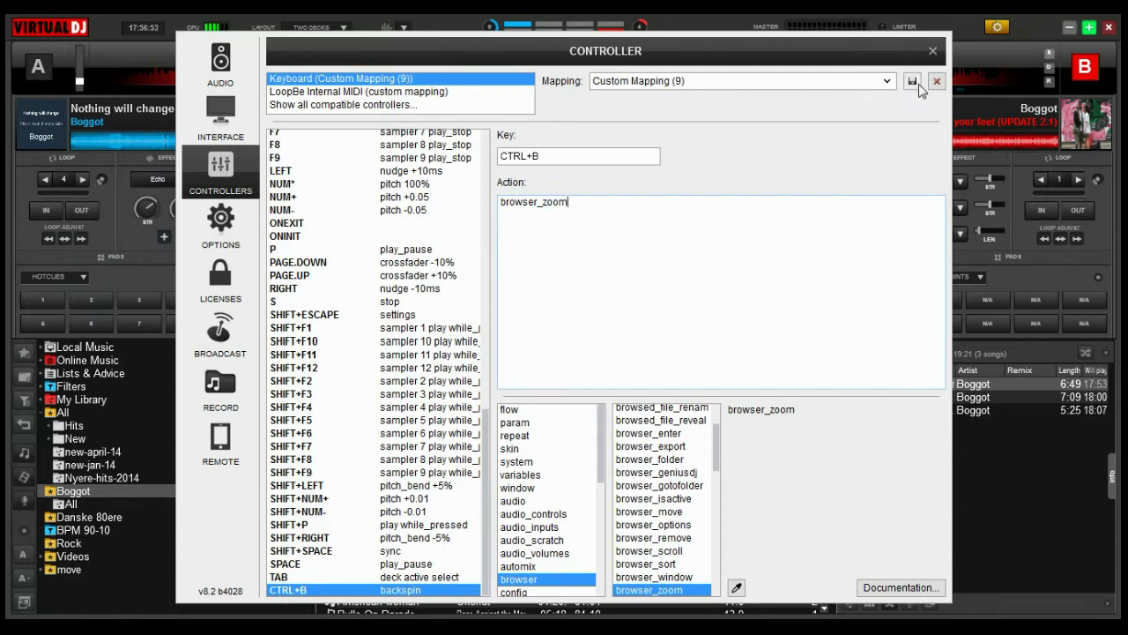
{"action": "left_click", "coordinate": [933, 51]}
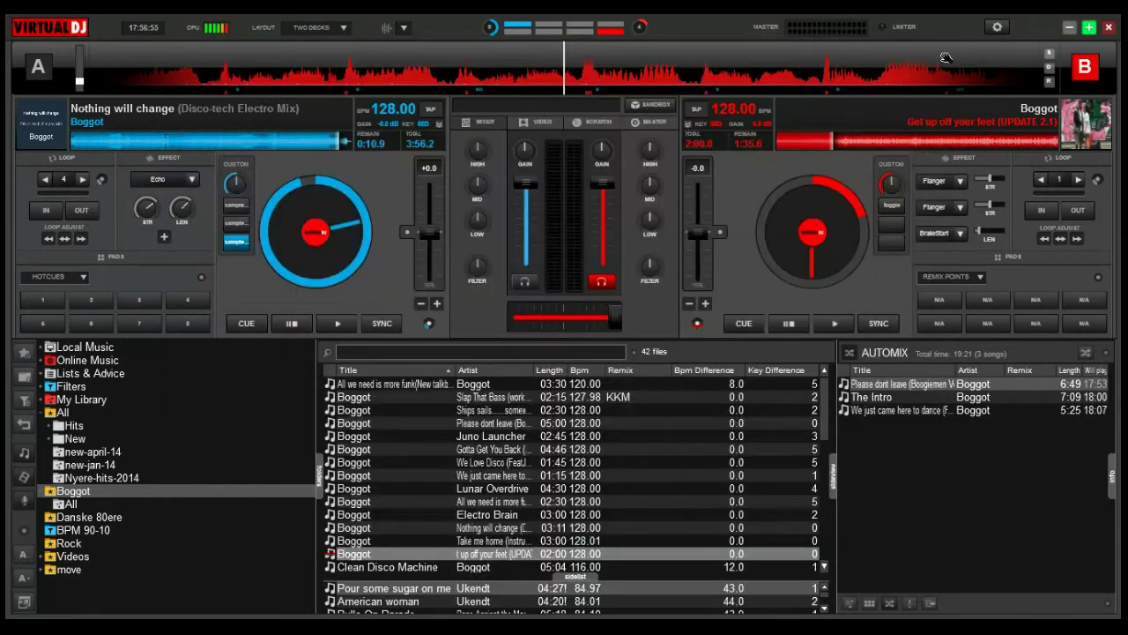
Test the browser_zoom mapping by repeatedly switching the song browser between enlarged and normal size.
{"action": "key", "text": "ctrl+b"}
{"action": "key", "text": "ctrl+b"}
{"action": "key", "text": "ctrl+b"}
{"action": "key", "text": "ctrl+b"}
{"action": "key", "text": "ctrl+b"}
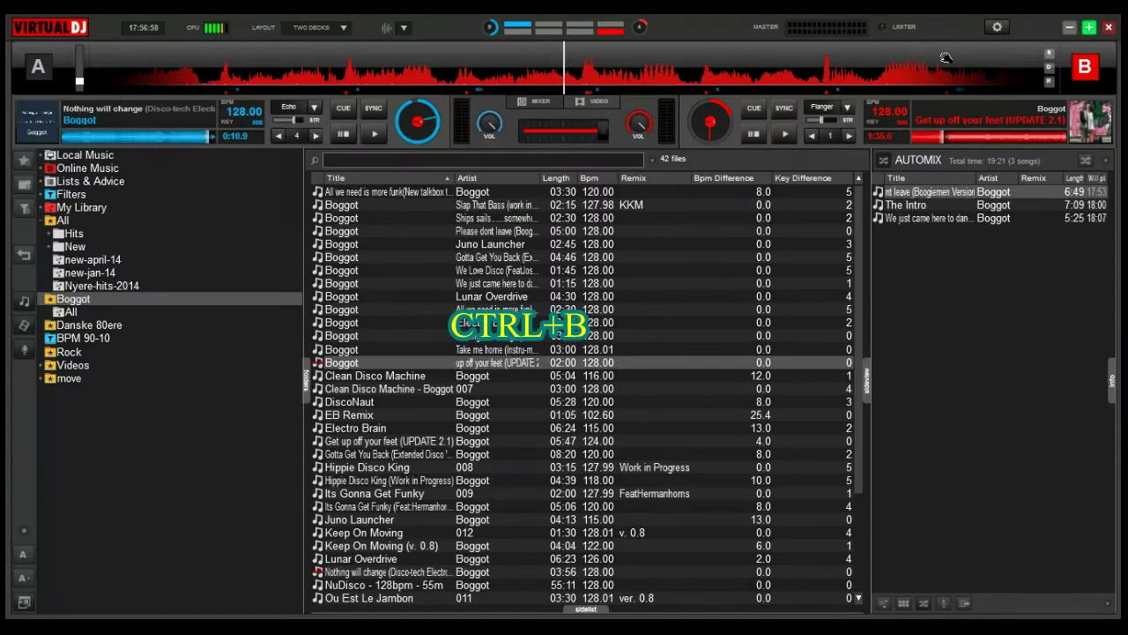
{"action": "key", "text": "ctrl+b"}
{"action": "key", "text": "ctrl+b"}
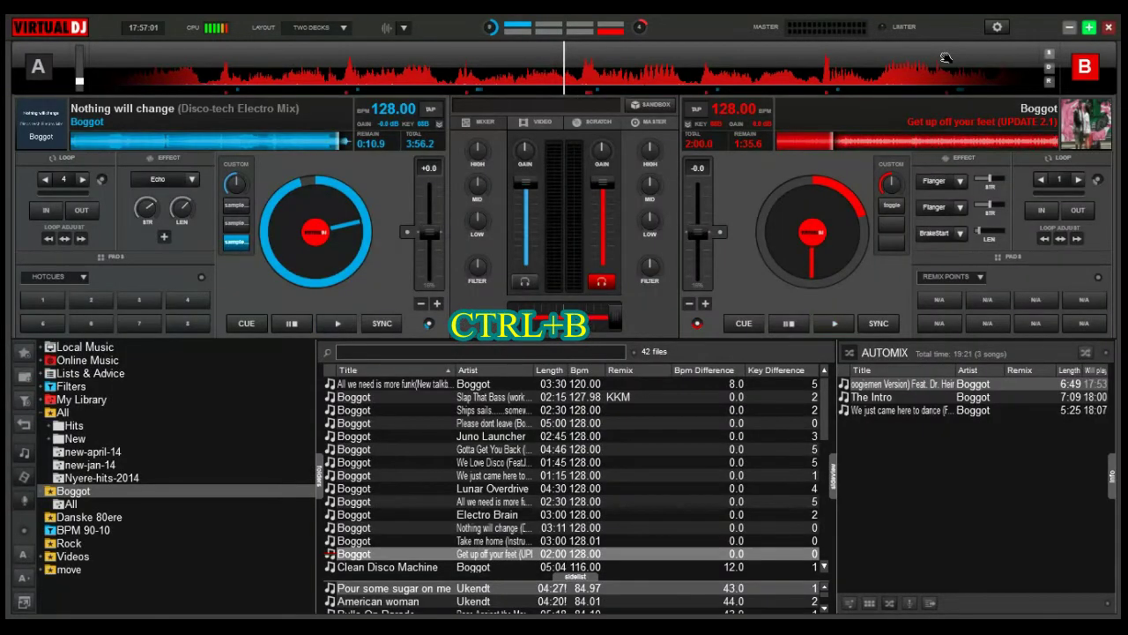
{"action": "key", "text": "ctrl+b"}
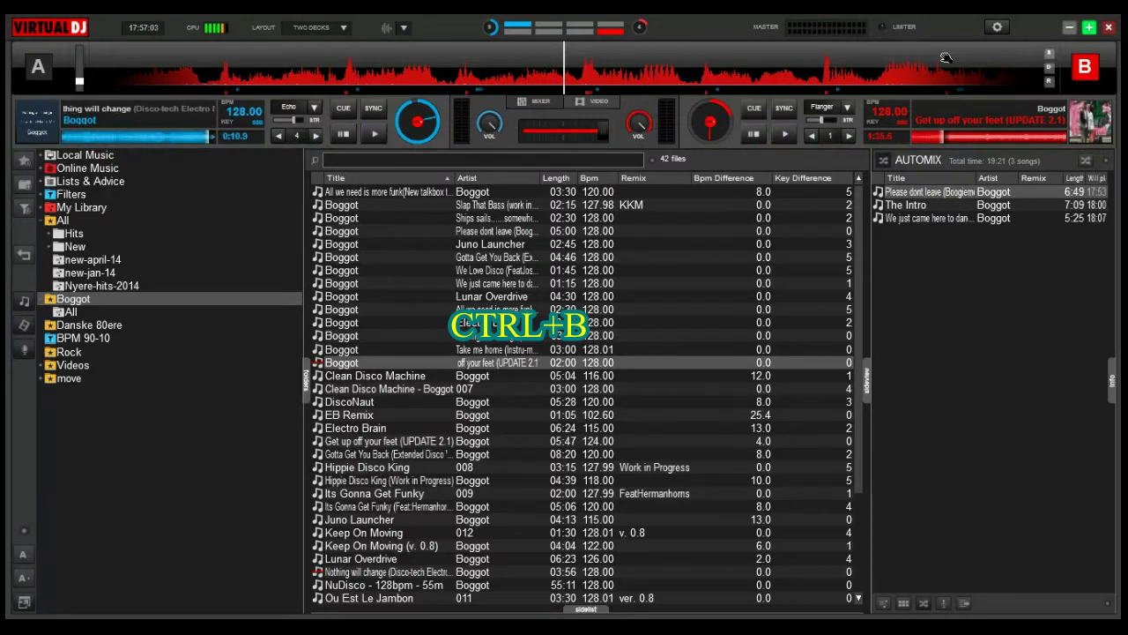
{"action": "key", "text": "ctrl+b"}
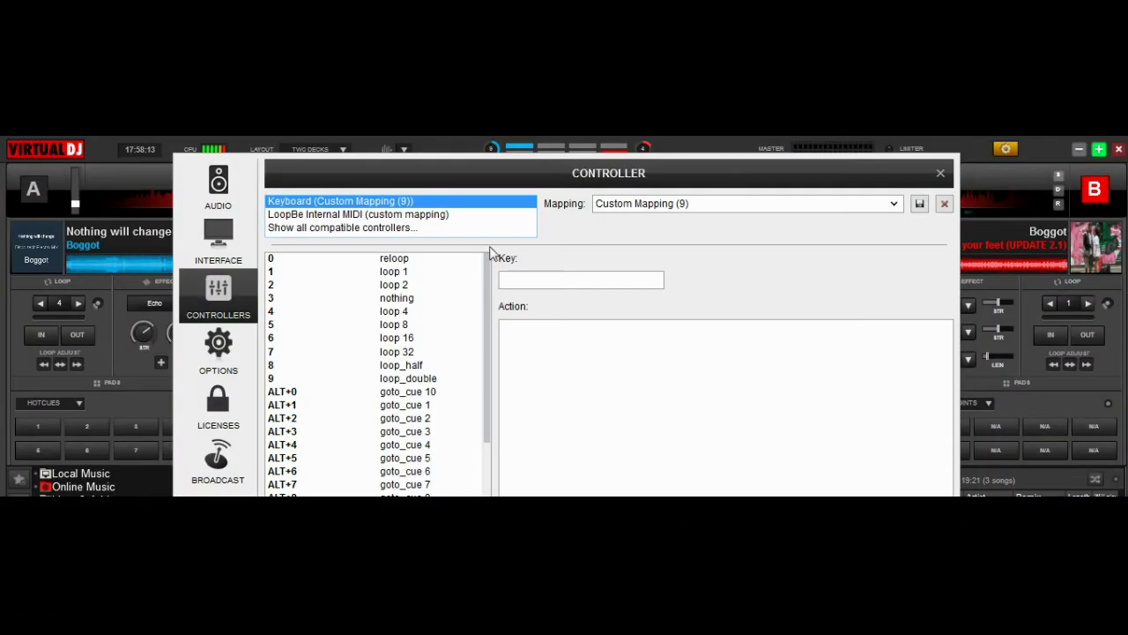
Map CTRL+M to the mute action in the keyboard mapping, save it and close the settings.
{"action": "left_click", "coordinate": [514, 278]}
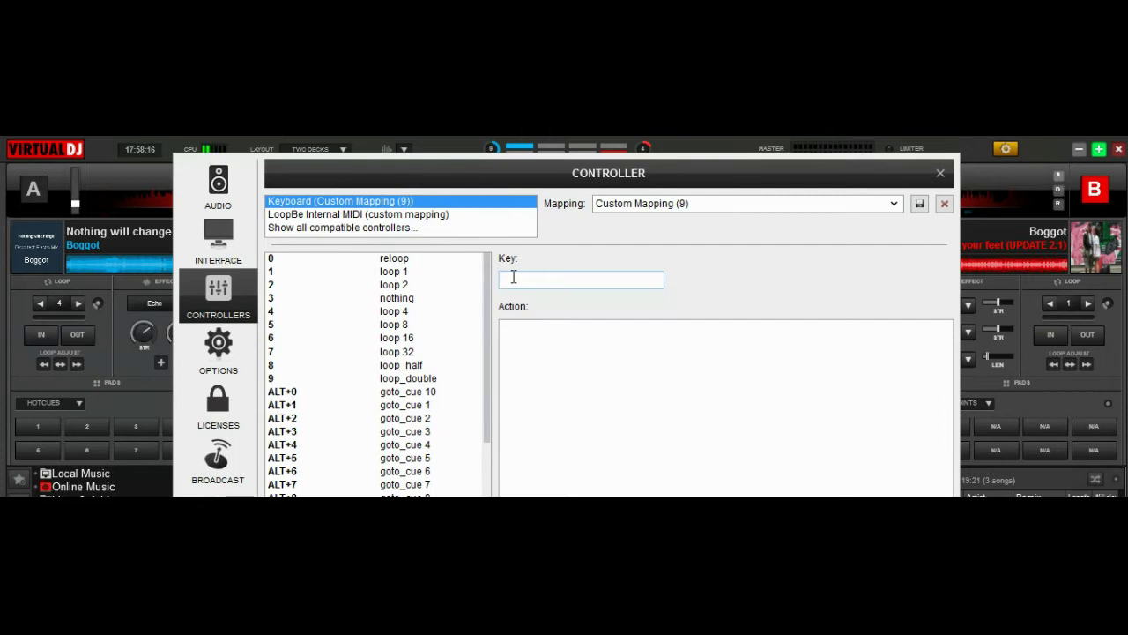
{"action": "key", "text": "ctrl+m"}
{"action": "left_click", "coordinate": [532, 335]}
{"action": "type", "text": "mute"}
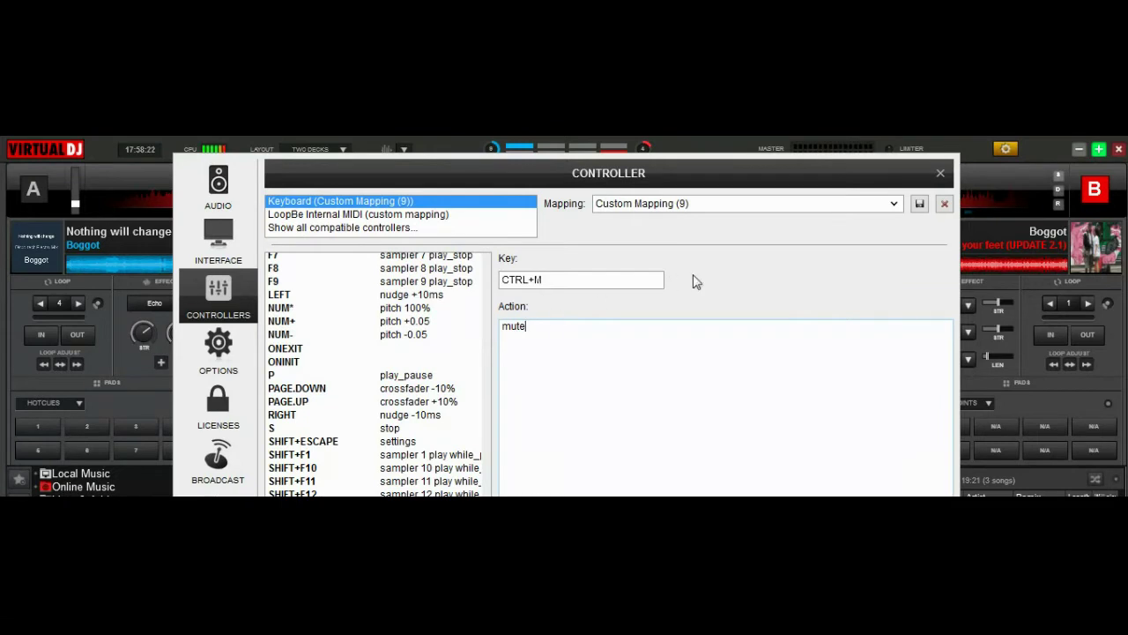
{"action": "left_click", "coordinate": [919, 204]}
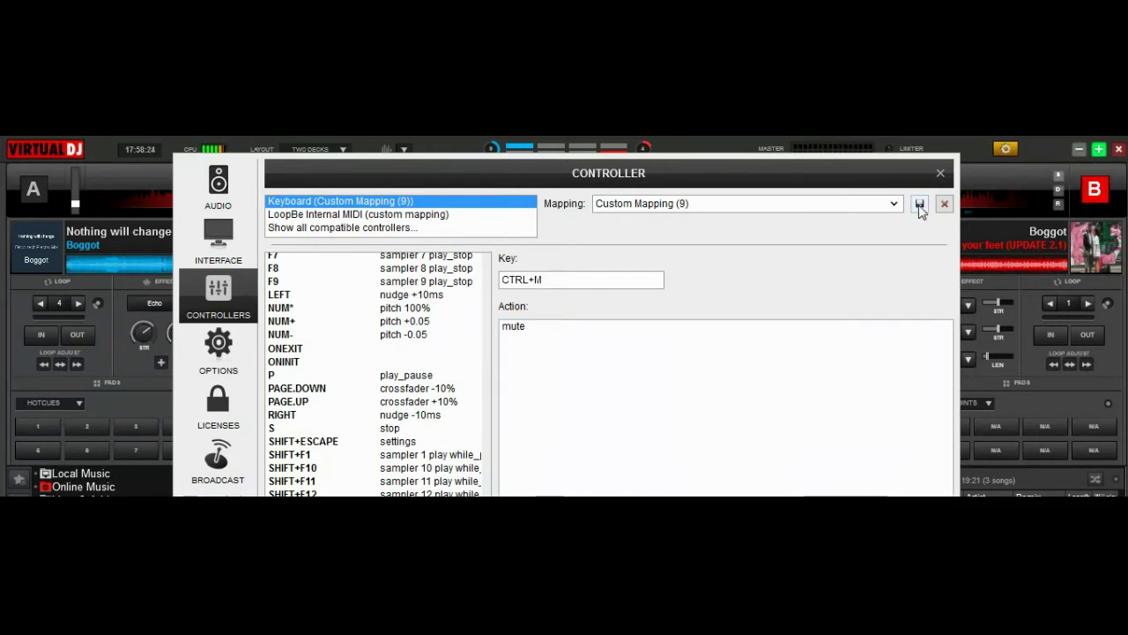
{"action": "left_click", "coordinate": [942, 174]}
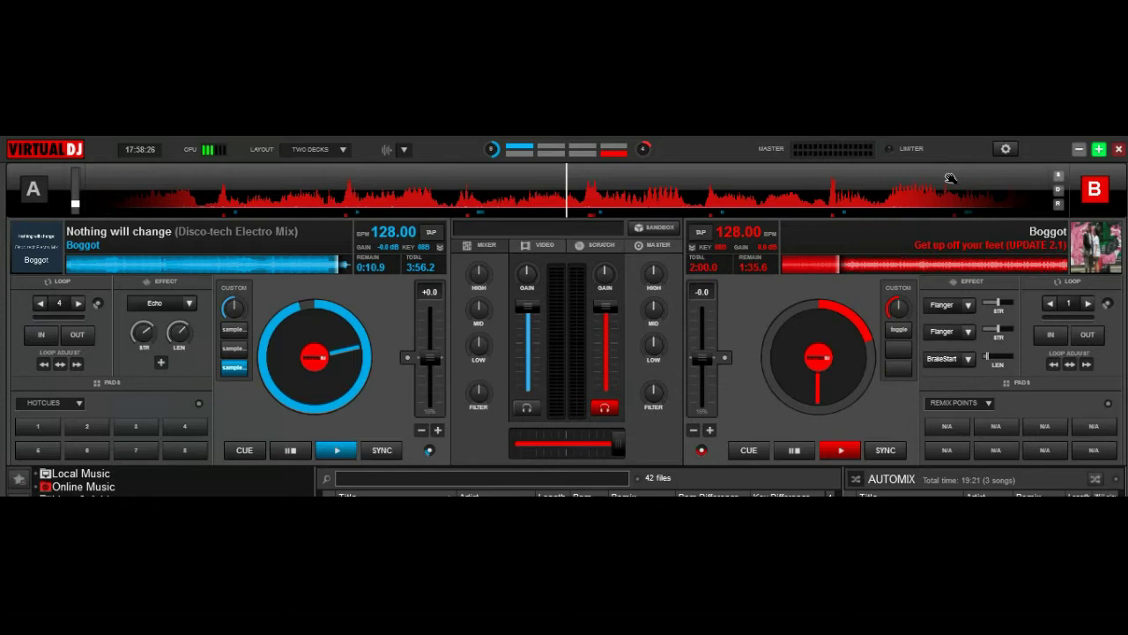
Test the mute mapping on decks B and A, starting playback of Nothing will change on deck A.
{"action": "key", "text": "ctrl+m"}
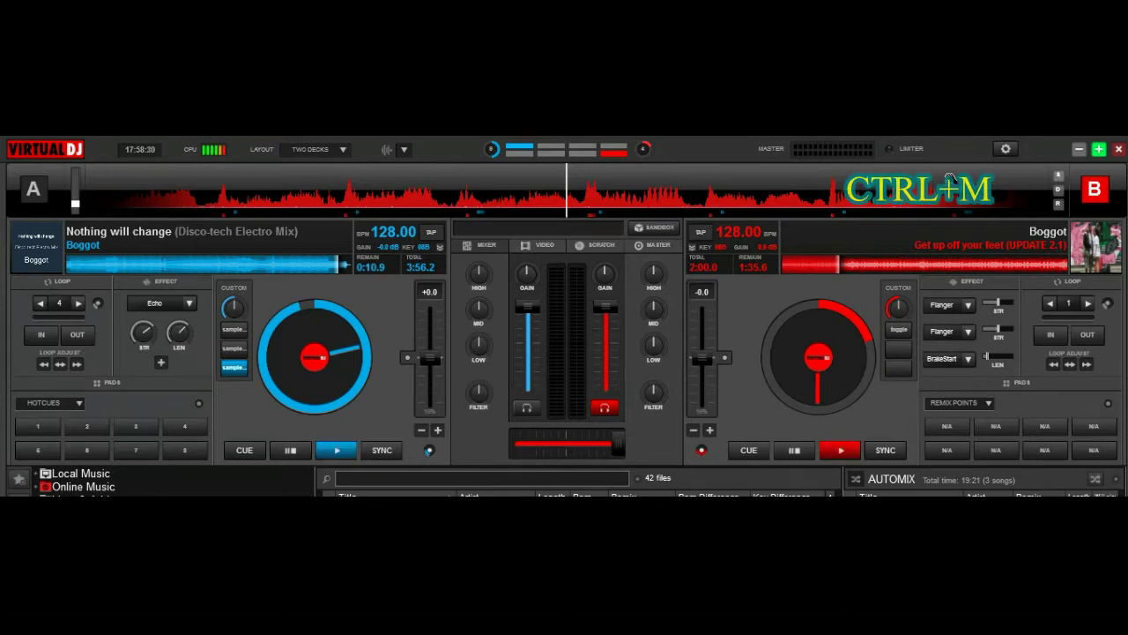
{"action": "key", "text": "Tab"}
{"action": "key", "text": "ctrl+m"}
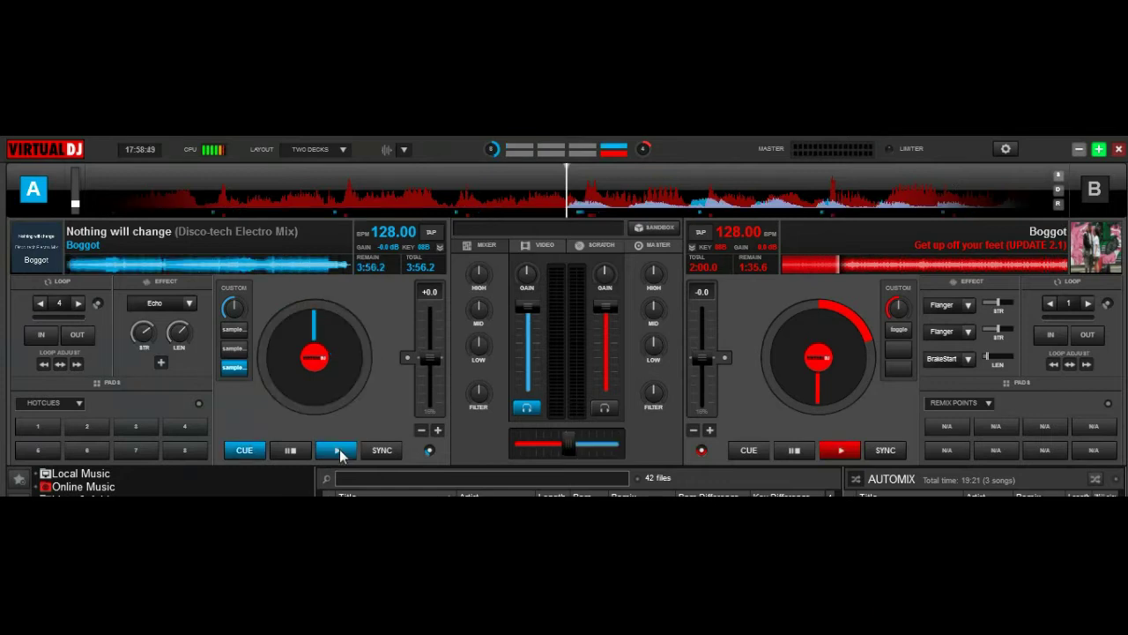
{"action": "left_click", "coordinate": [339, 448]}
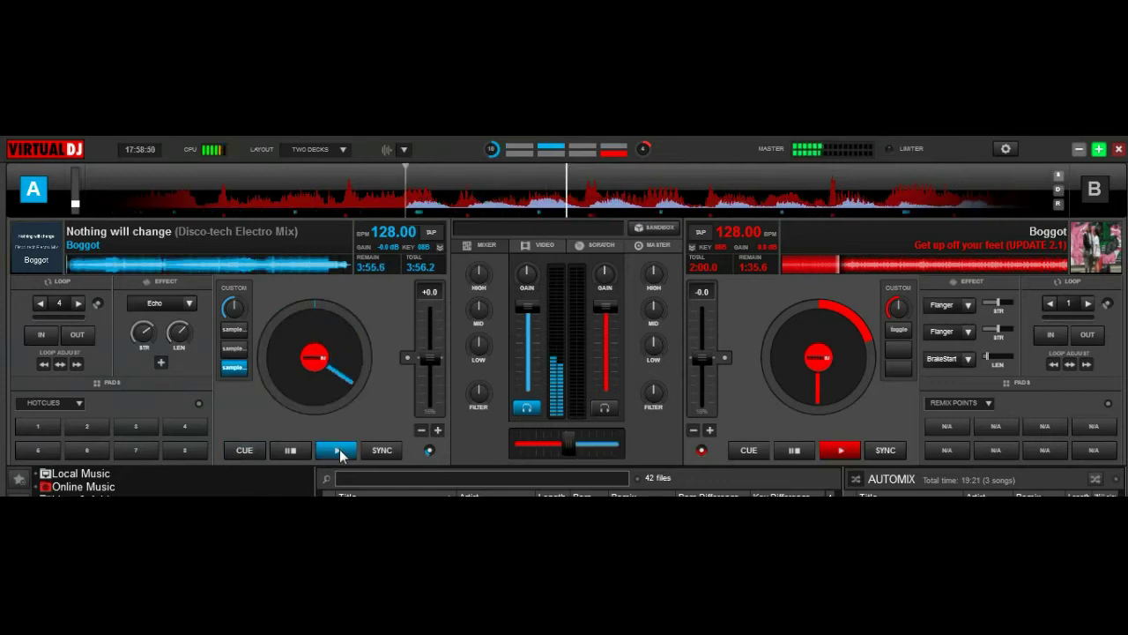
{"action": "key", "text": "ctrl+m"}
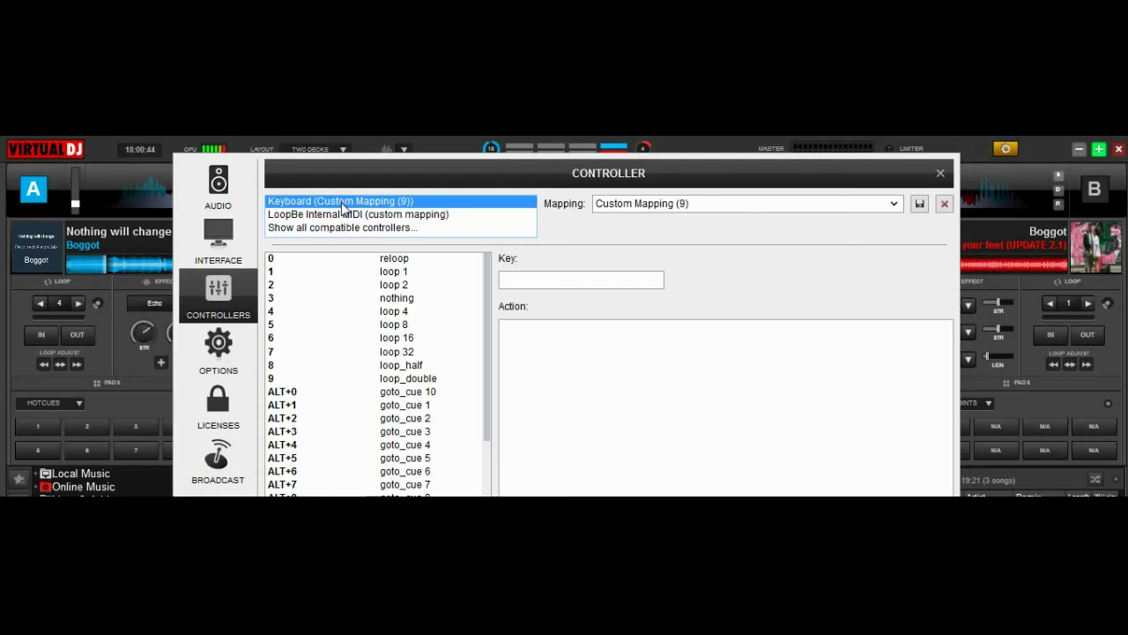
Map CTRL+R to the reverse action in the keyboard mapping, save it and close the settings.
{"action": "left_click", "coordinate": [519, 277]}
{"action": "key", "text": "ctrl"}
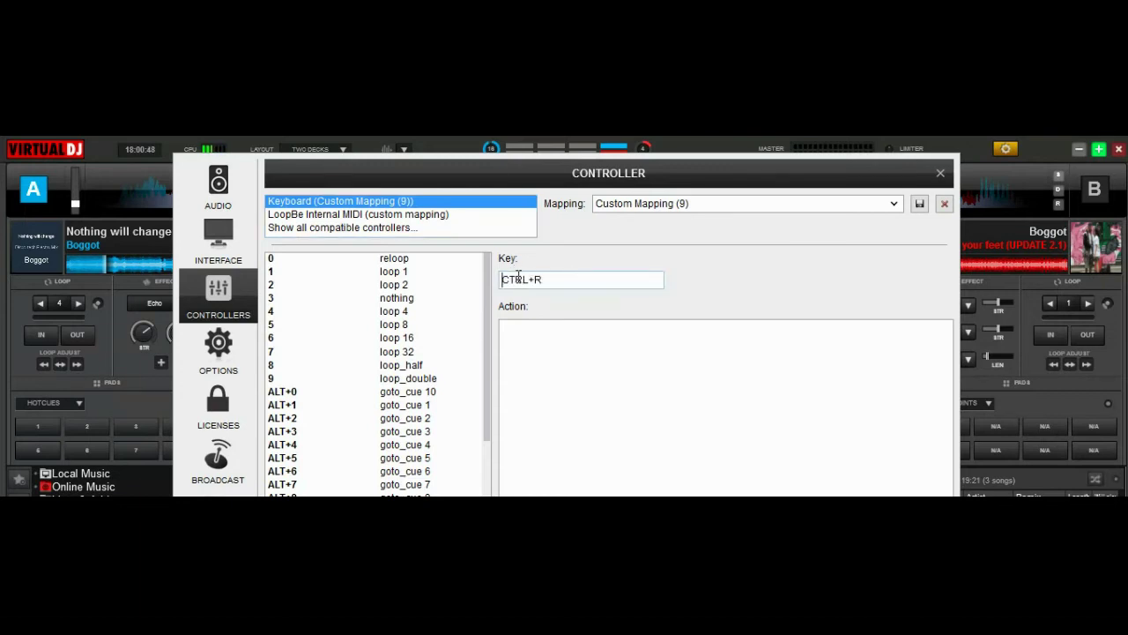
{"action": "left_click", "coordinate": [538, 348]}
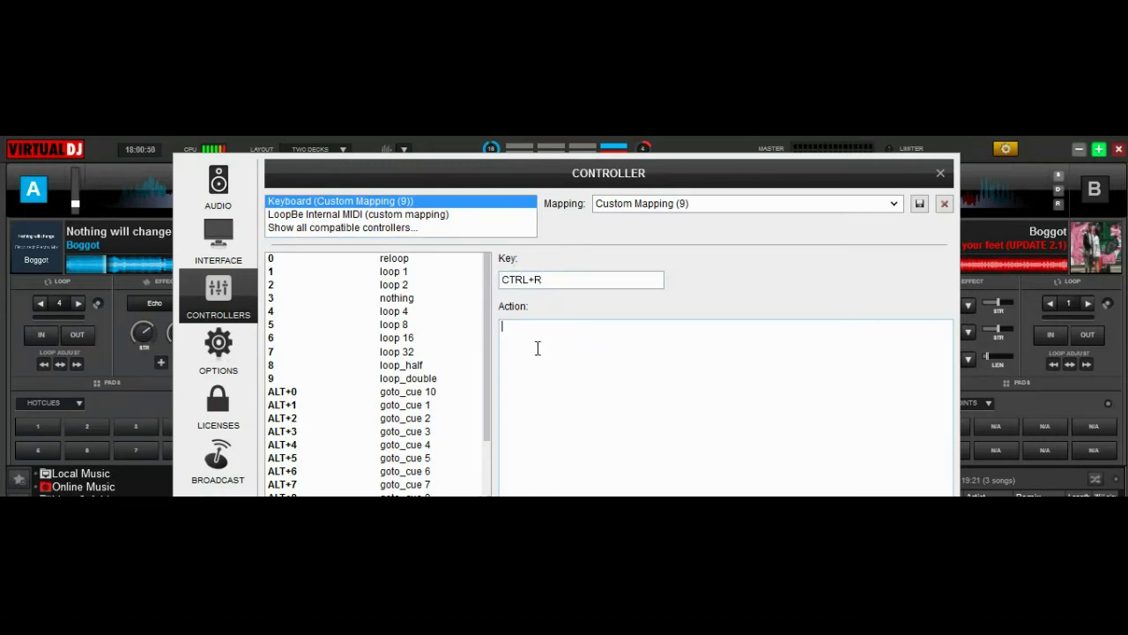
{"action": "type", "text": "reverse"}
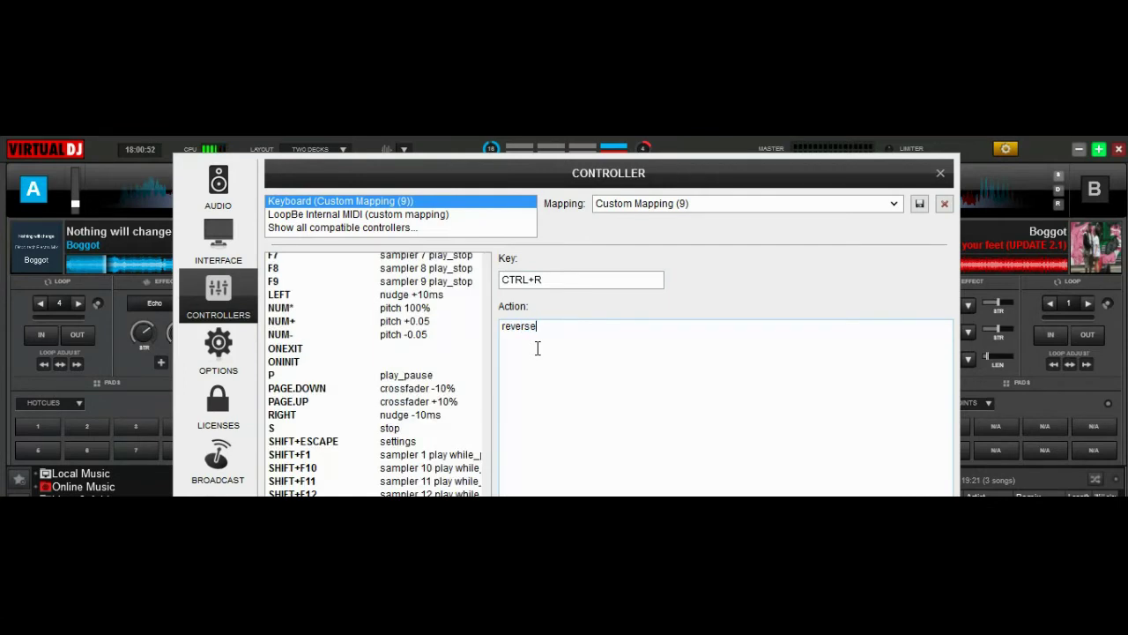
{"action": "left_click", "coordinate": [918, 205]}
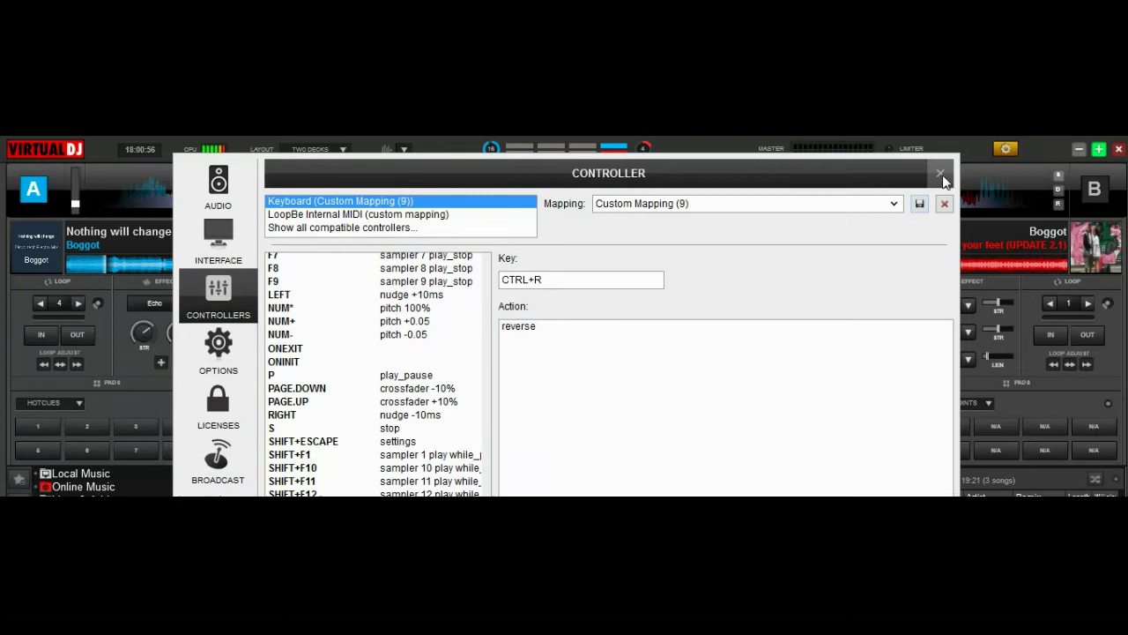
{"action": "left_click", "coordinate": [942, 174]}
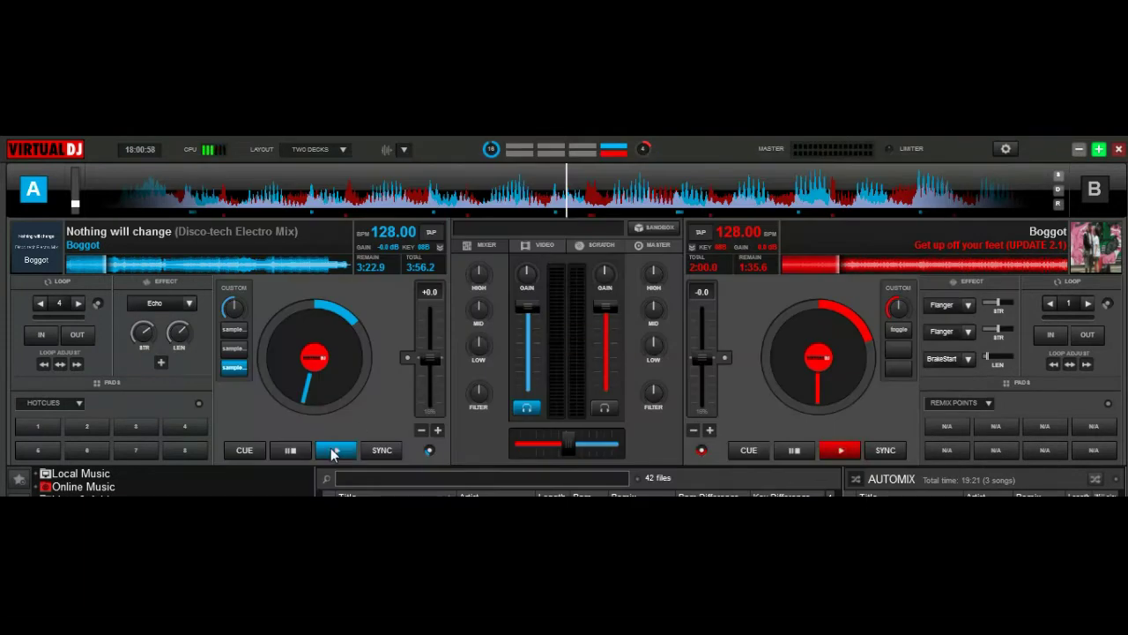
Play Nothing will change on deck A and trigger the newly mapped reverse action.
{"action": "left_click", "coordinate": [332, 447]}
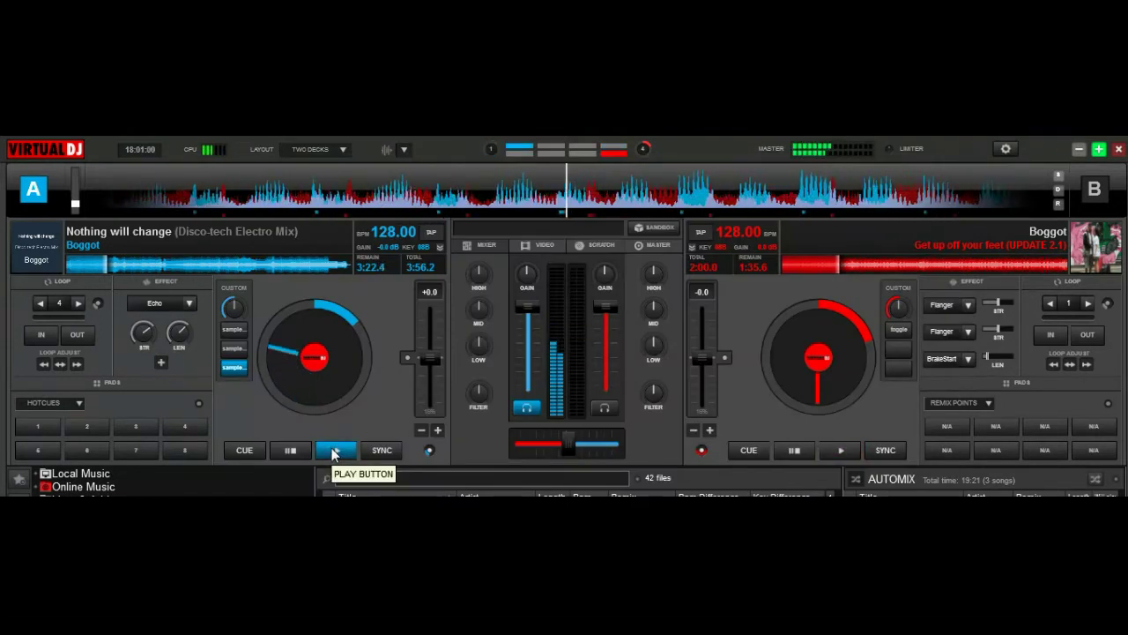
{"action": "key", "text": "ctrl+r"}
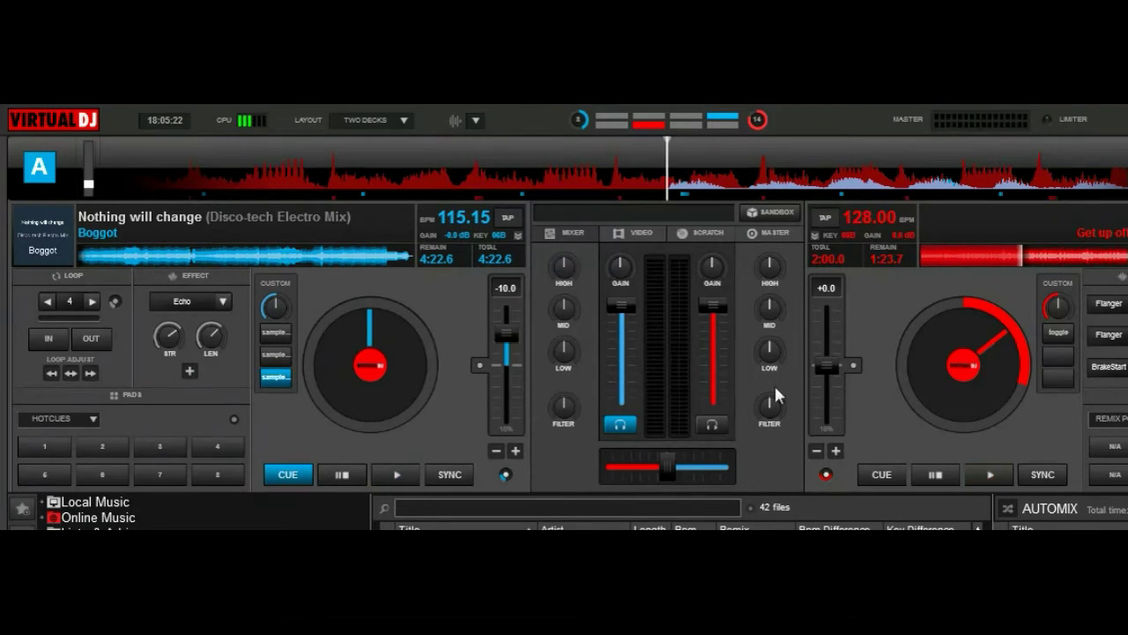
Map CTRL+P to the pitch_reset action in the keyboard's custom mapping, save it and close the settings.
{"action": "left_click", "coordinate": [1127, 119]}
{"action": "left_click_drag", "start_coordinate": [832, 151], "coordinate": [766, 141]}
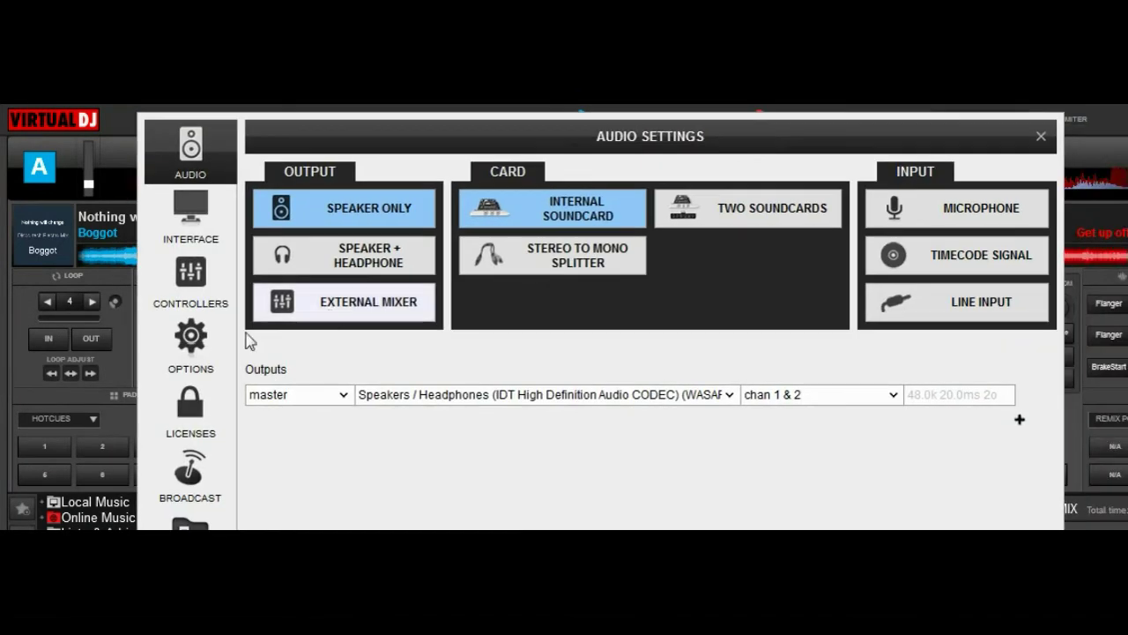
{"action": "left_click", "coordinate": [188, 296]}
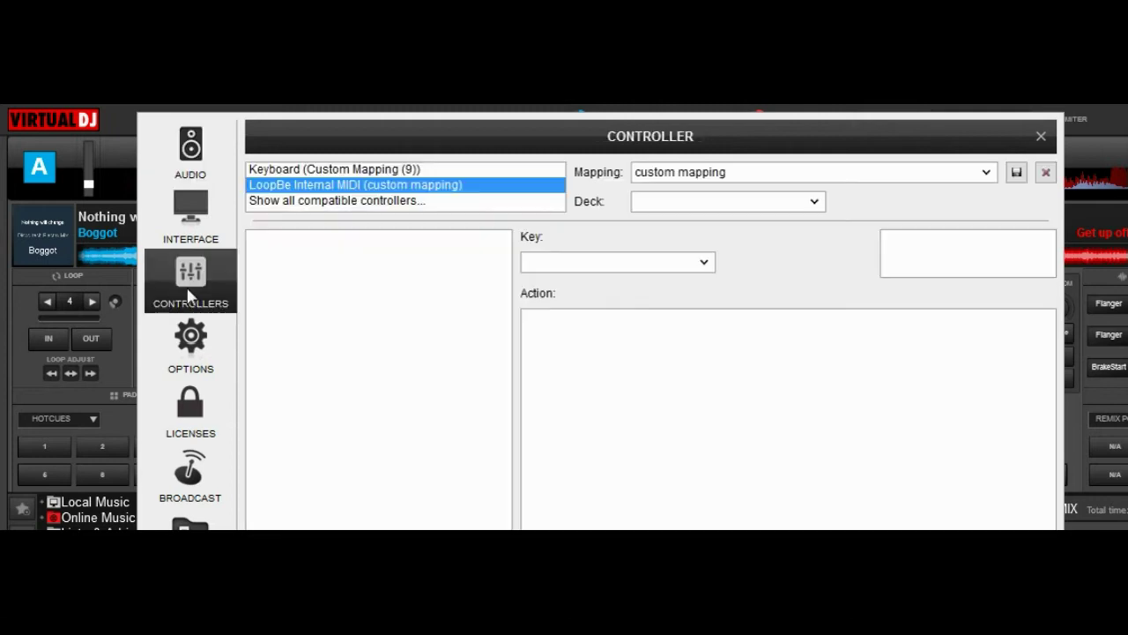
{"action": "left_click", "coordinate": [314, 174]}
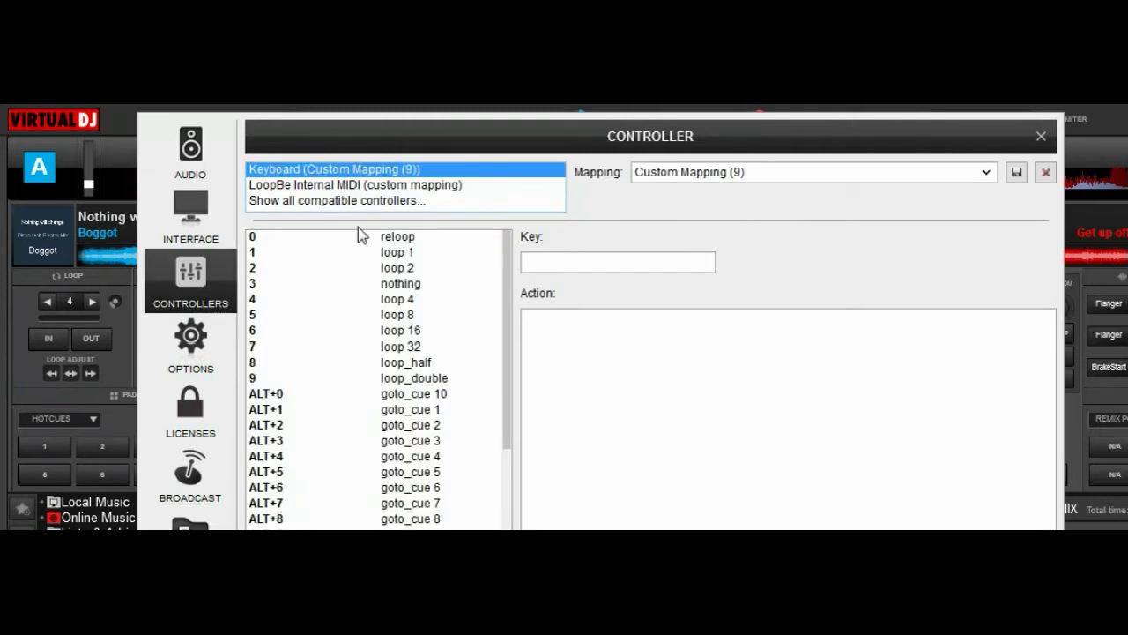
{"action": "left_click", "coordinate": [540, 264]}
{"action": "key", "text": "ctrl"}
{"action": "left_click", "coordinate": [573, 327]}
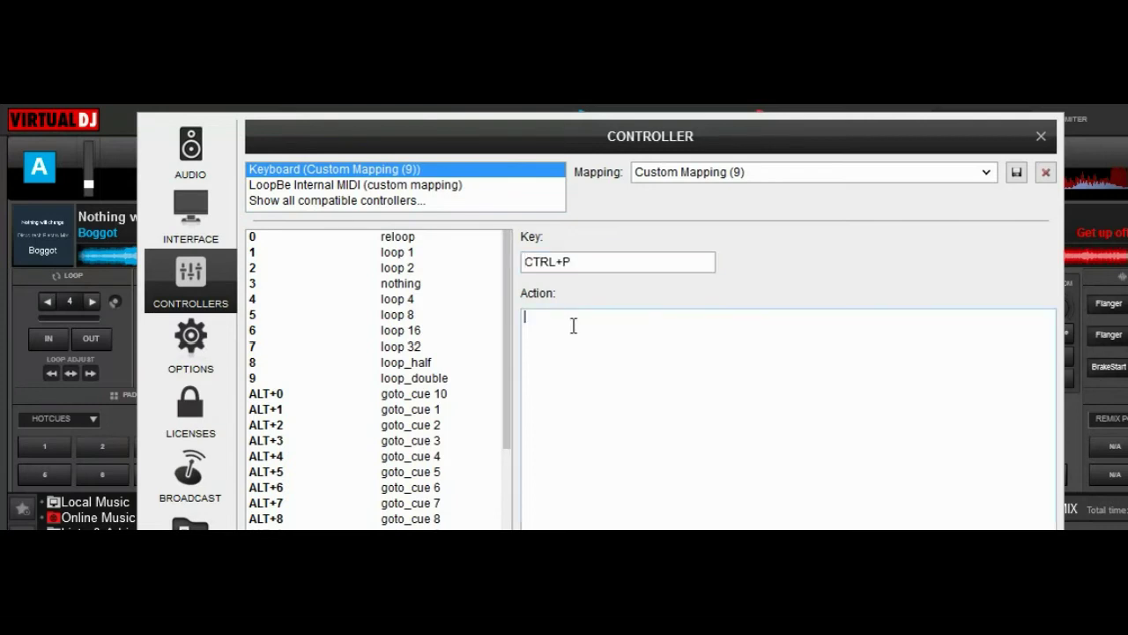
{"action": "type", "text": "pitch"}
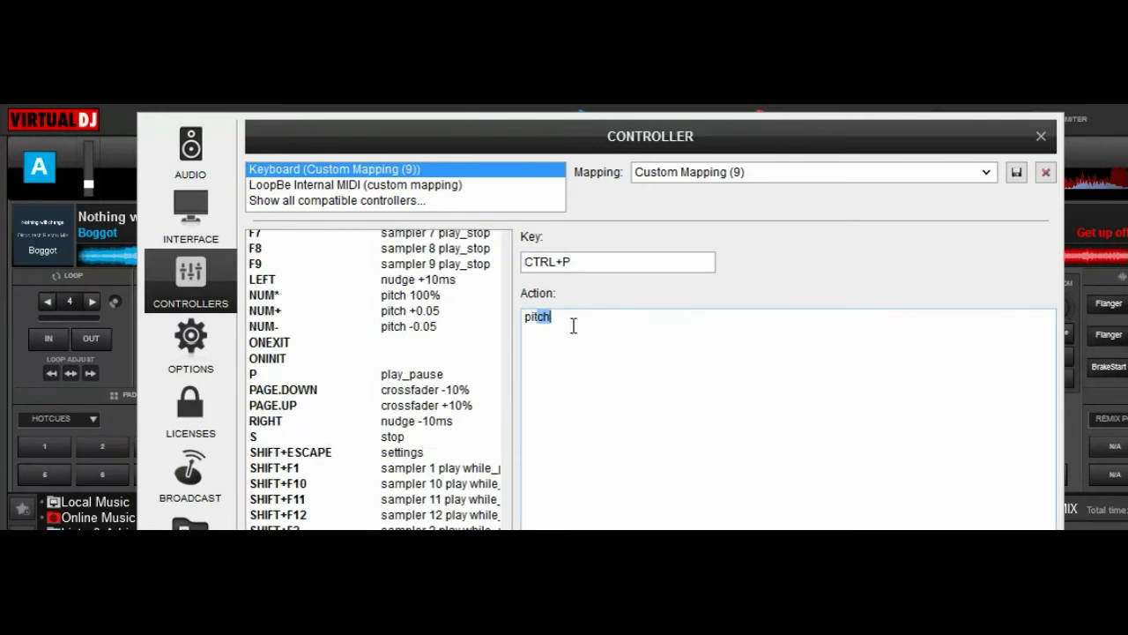
{"action": "type", "text": "_reset"}
{"action": "left_click", "coordinate": [1018, 173]}
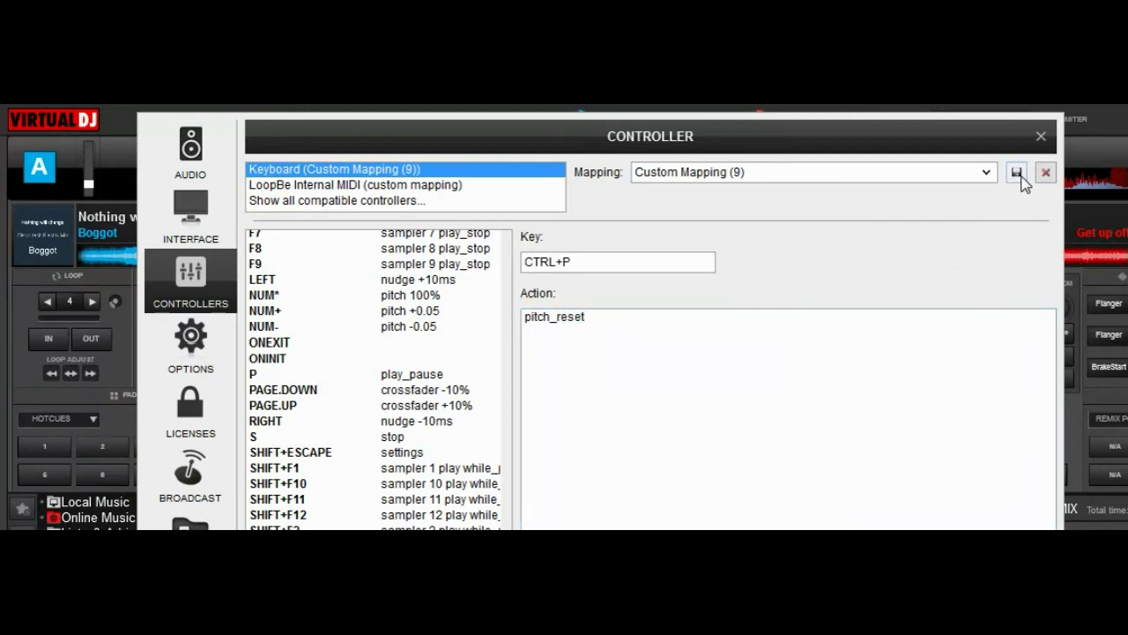
{"action": "left_click", "coordinate": [1041, 137]}
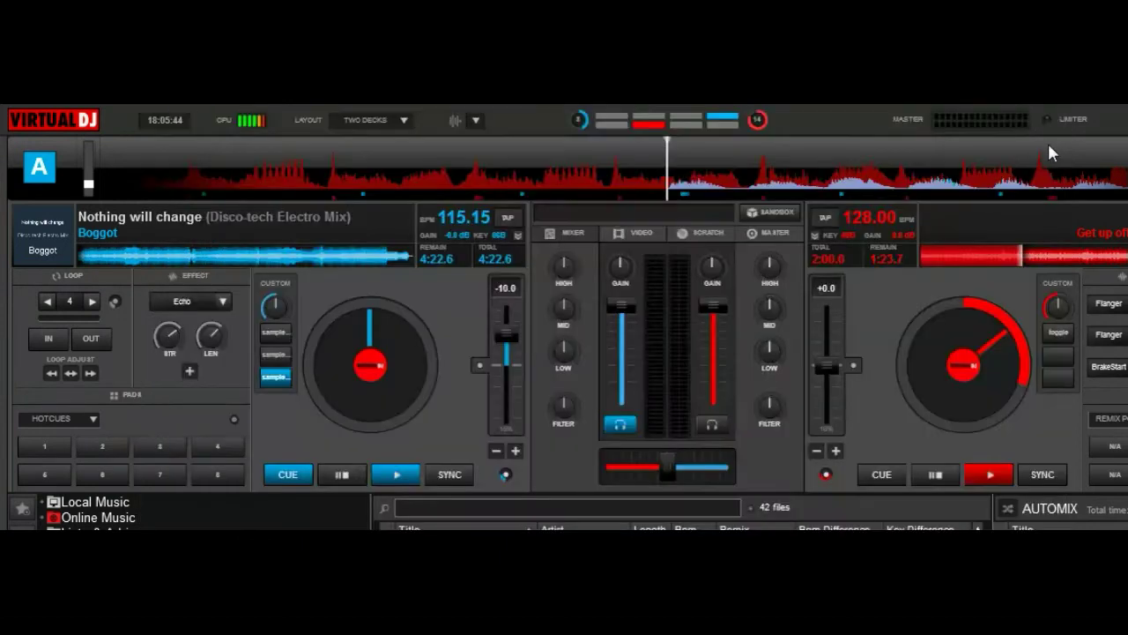
Play Nothing will change on deck A and reset its pitch with the newly mapped pitch_reset shortcut.
{"action": "key", "text": "space"}
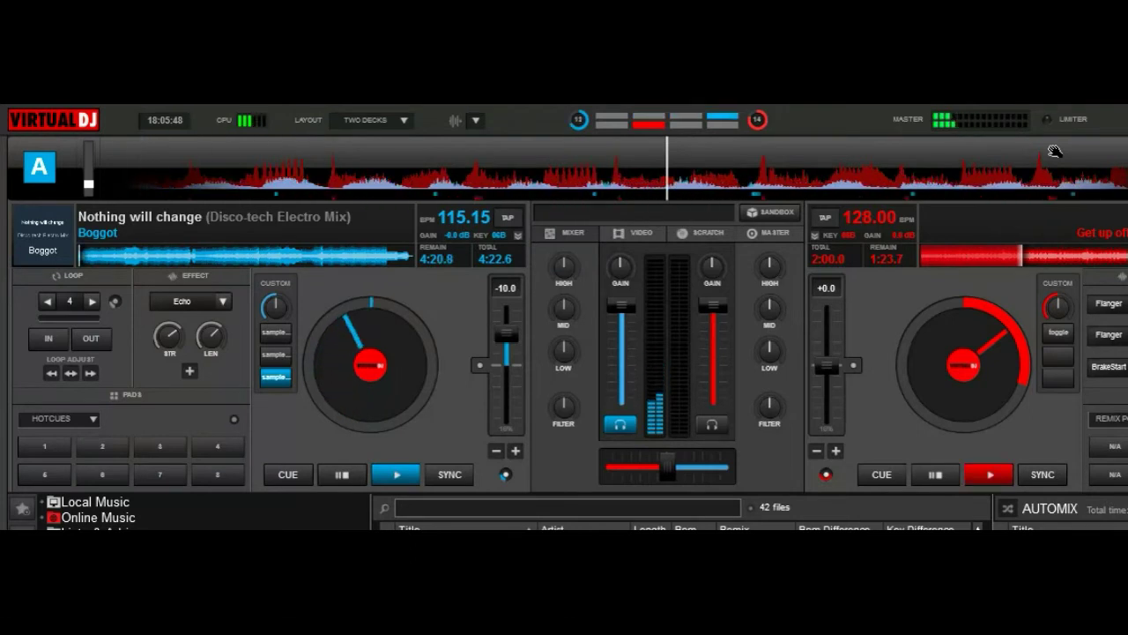
{"action": "key", "text": "ctrl+p"}
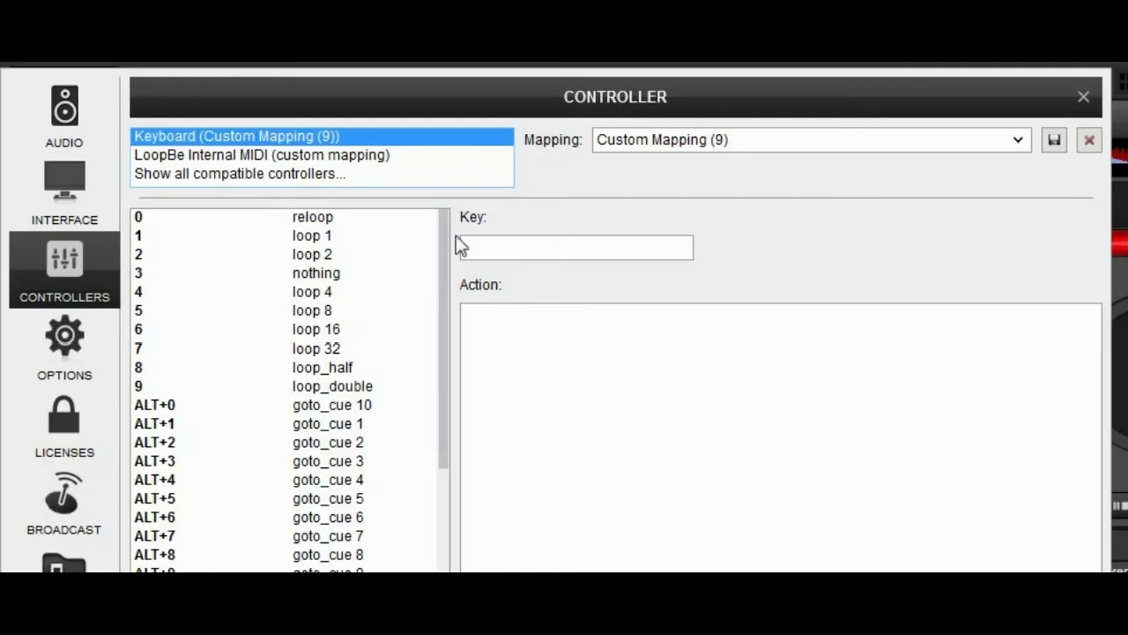
Map CTRL+T to the beat_tap action in the keyboard's custom mapping, save it and try the new shortcut on deck A.
{"action": "left_click", "coordinate": [487, 245]}
{"action": "key", "text": "ctrl"}
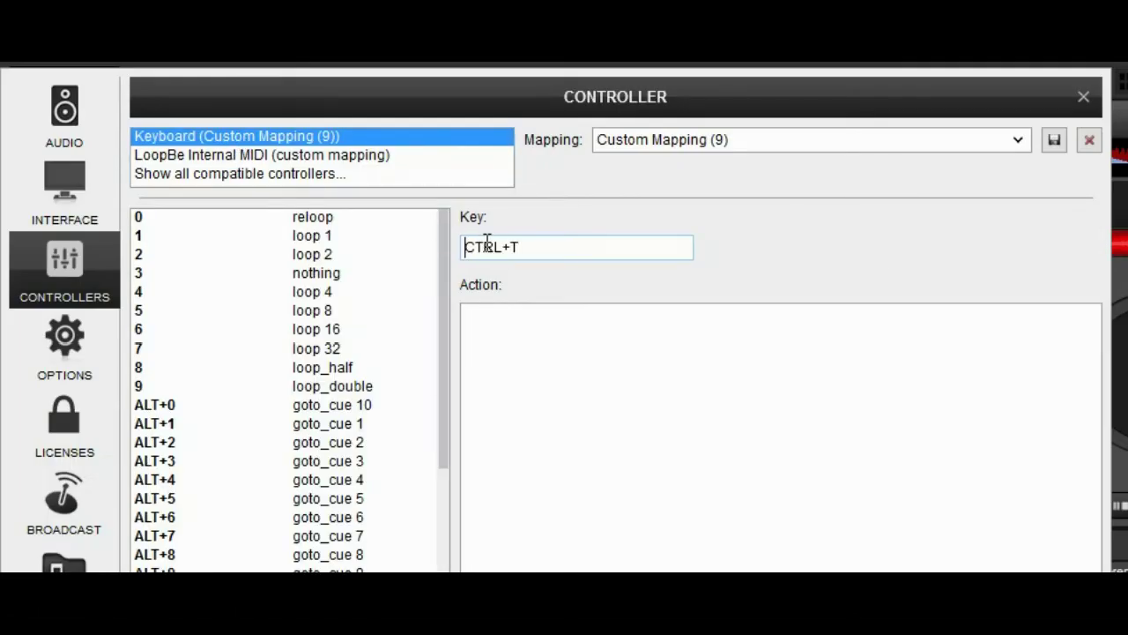
{"action": "left_click", "coordinate": [499, 325]}
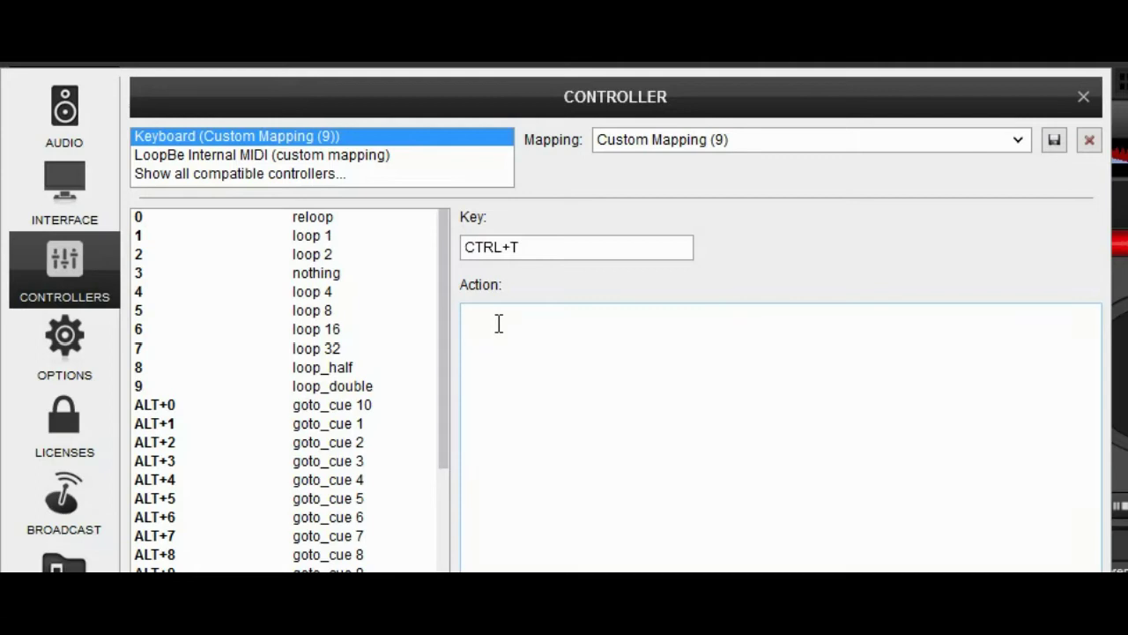
{"action": "type", "text": "beat_tap"}
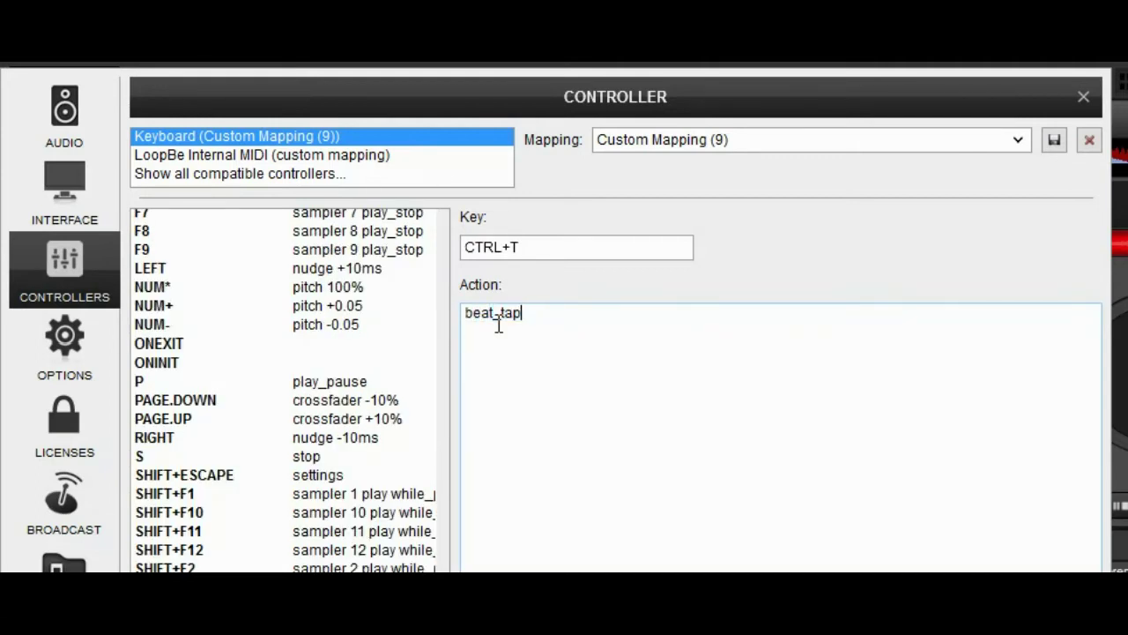
{"action": "left_click", "coordinate": [1056, 141]}
{"action": "left_click", "coordinate": [1084, 97]}
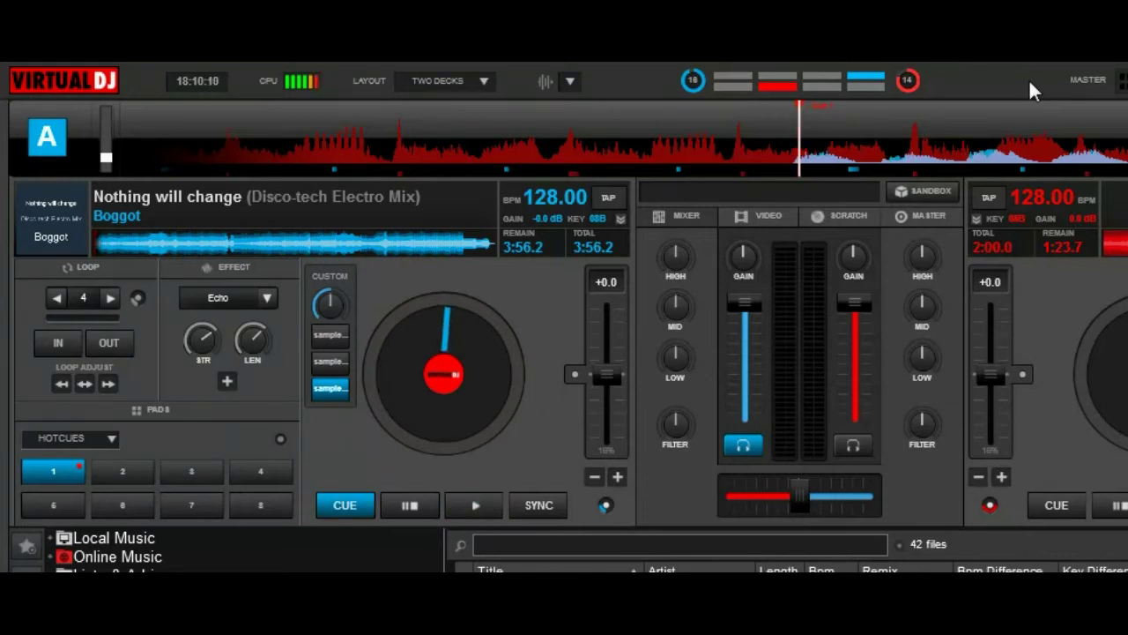
{"action": "key", "text": "ctrl+t"}
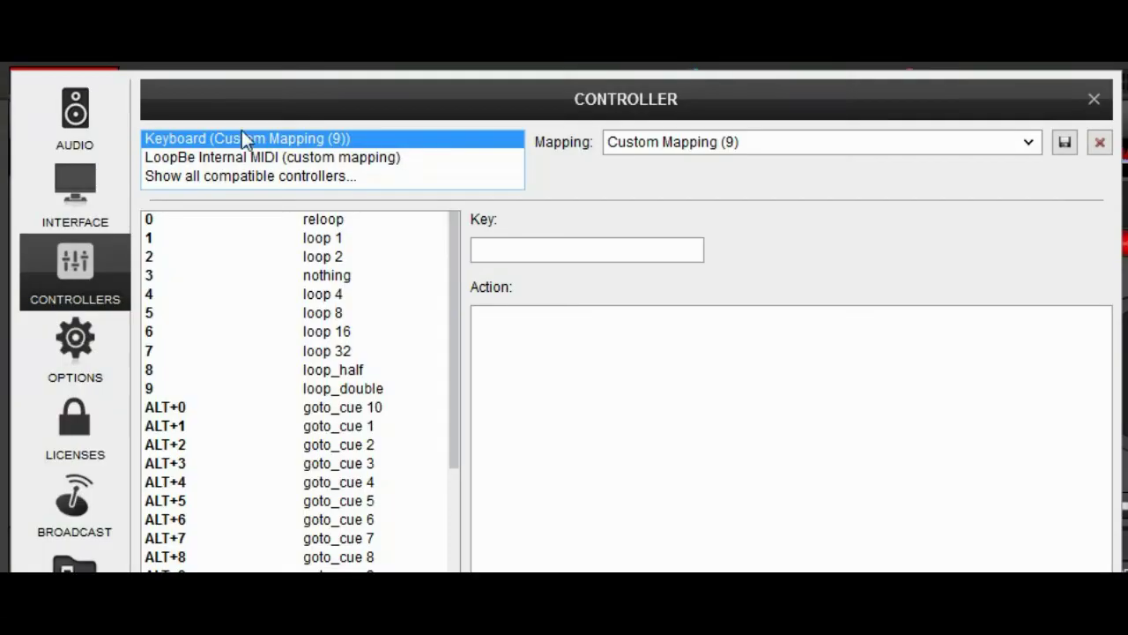
Map ALT+P to the action pad_page +1 in the keyboard's custom mapping, save it and close the settings.
{"action": "left_click", "coordinate": [492, 245]}
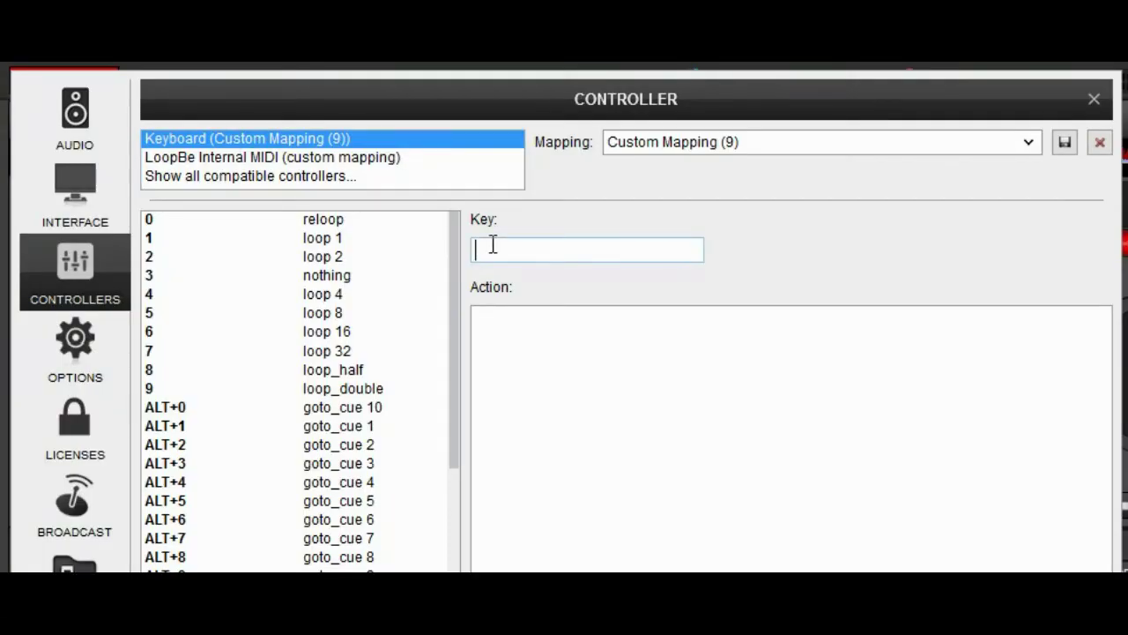
{"action": "key", "text": "alt"}
{"action": "left_click", "coordinate": [551, 320]}
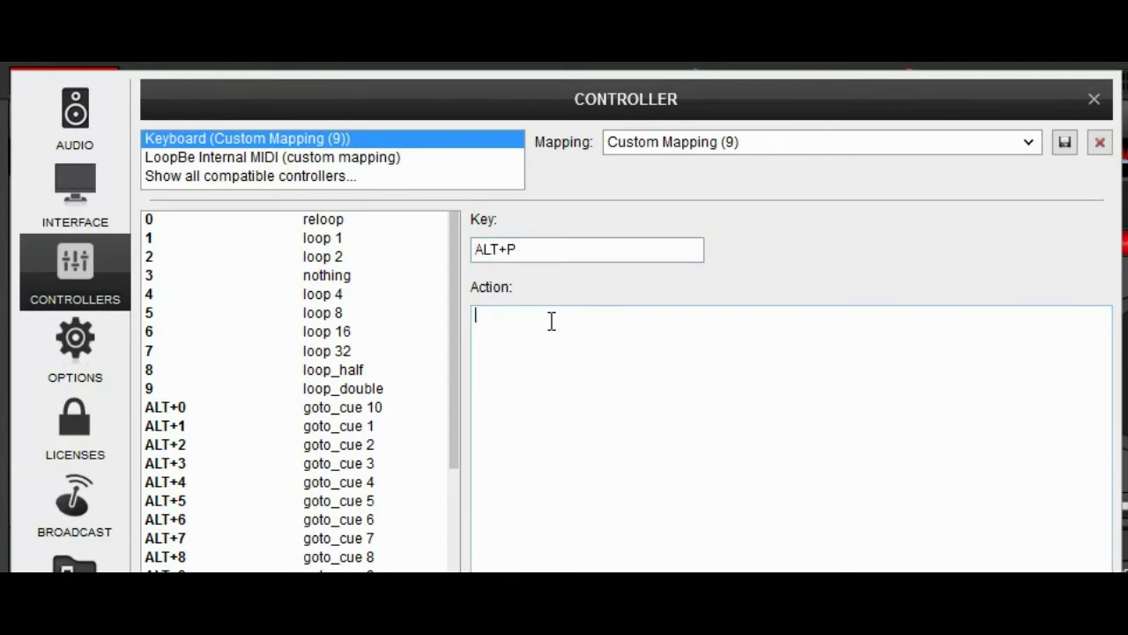
{"action": "type", "text": "pad"}
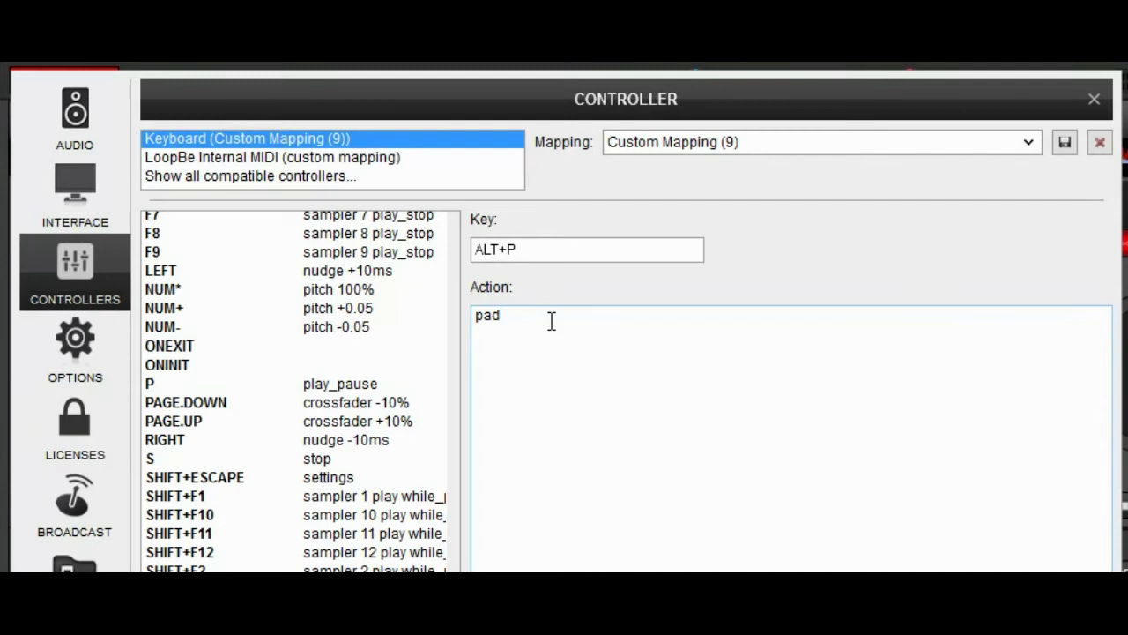
{"action": "type", "text": "_page +1"}
{"action": "left_click", "coordinate": [1067, 144]}
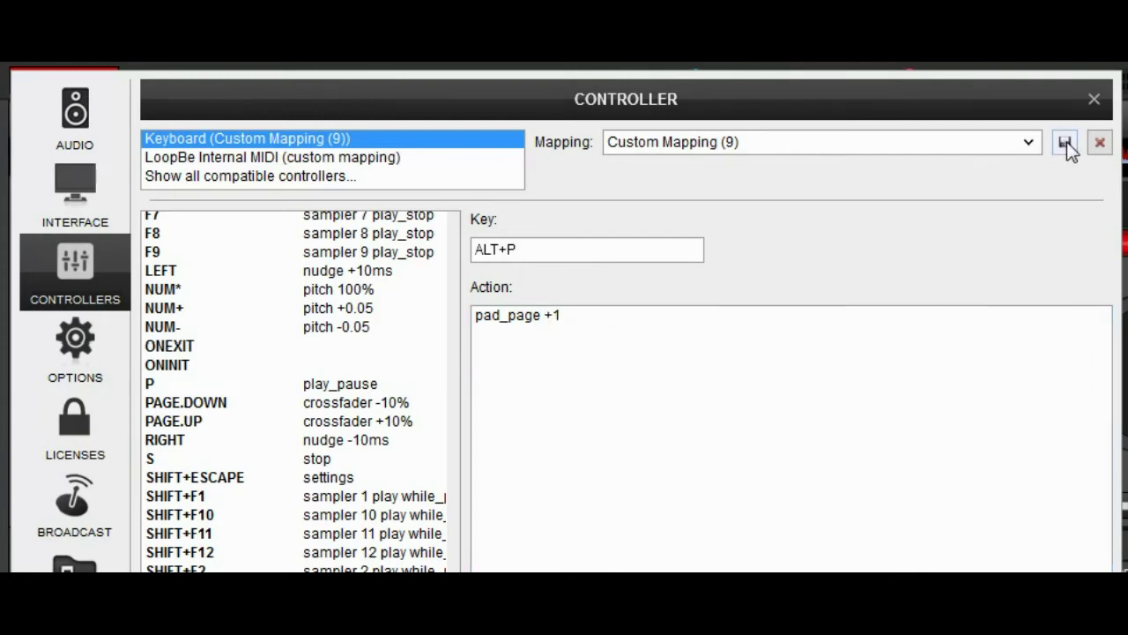
{"action": "left_click", "coordinate": [1094, 99]}
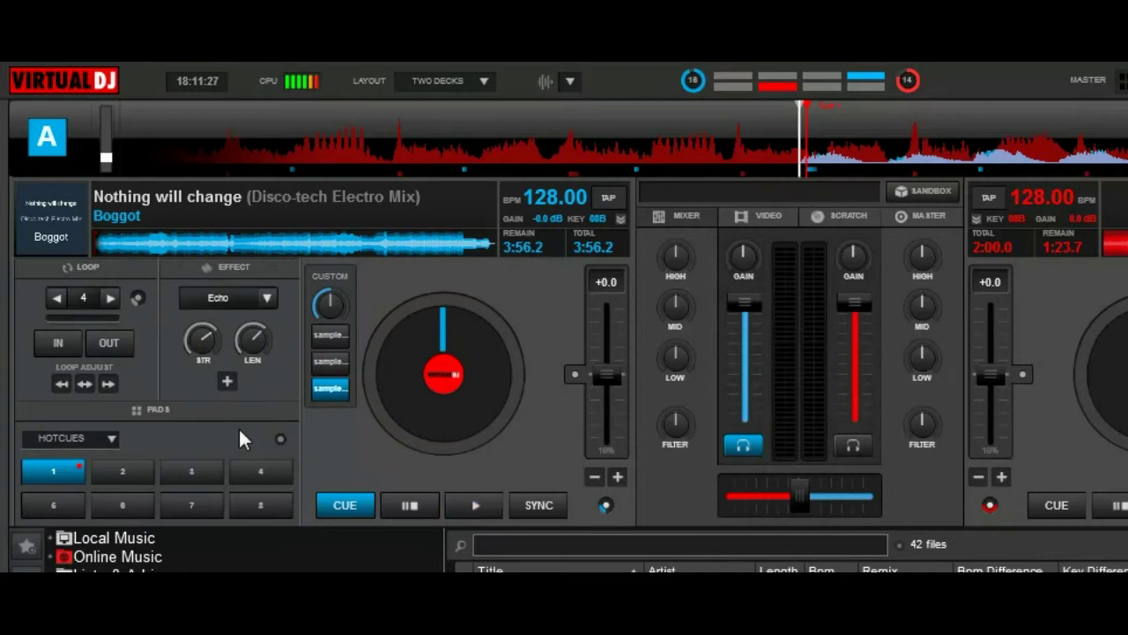
Cycle repeatedly through deck A's pad pages with the newly mapped pad_page shortcut.
{"action": "key", "text": "alt+p"}
{"action": "key", "text": "alt+p"}
{"action": "key", "text": "alt+p"}
{"action": "key", "text": "alt+p"}
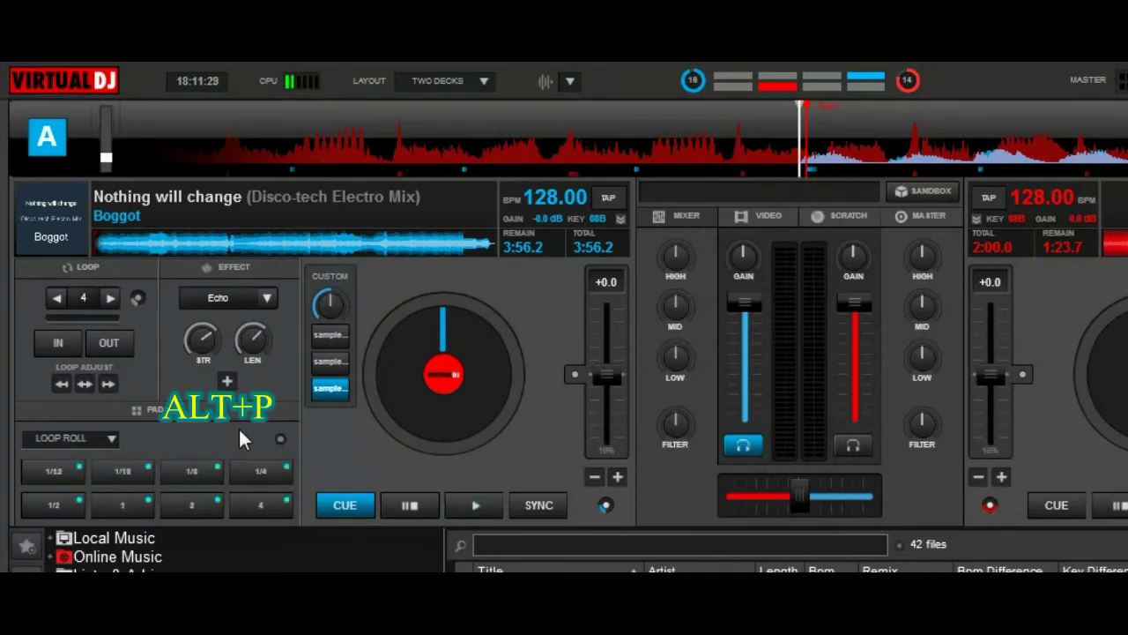
{"action": "key", "text": "alt+p"}
{"action": "key", "text": "alt+p"}
{"action": "key", "text": "alt+p"}
{"action": "key", "text": "alt+p"}
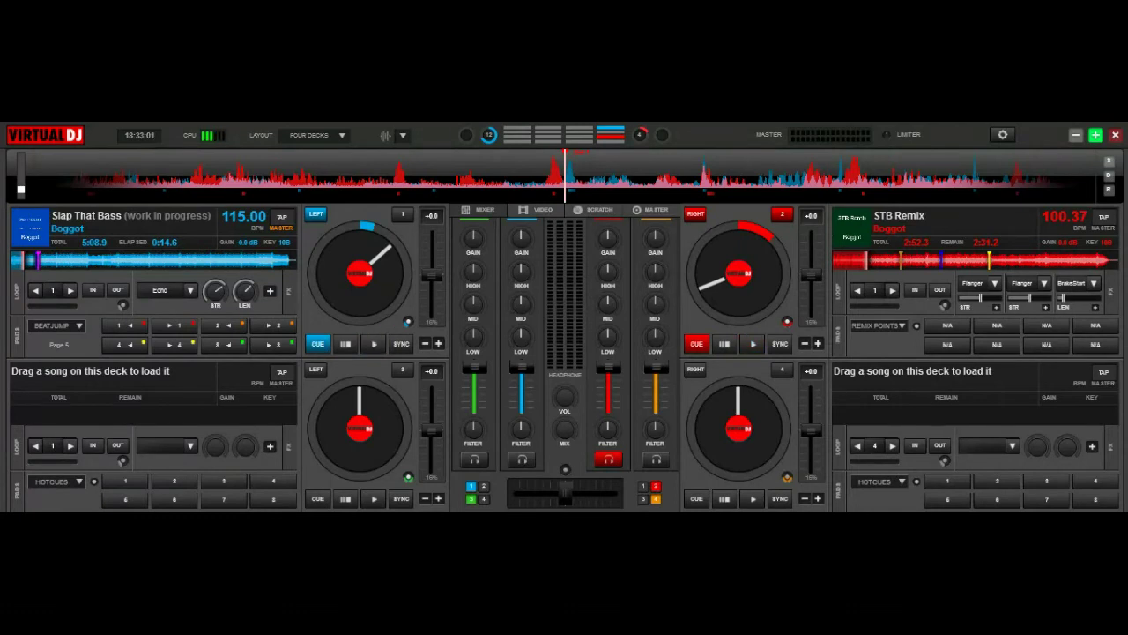
Load Ships sails......somewhere on deck 3 in the four-deck layout, play it briefly and pause it.
{"action": "left_click_drag", "start_coordinate": [342, 511], "coordinate": [235, 421]}
{"action": "left_click", "coordinate": [372, 499]}
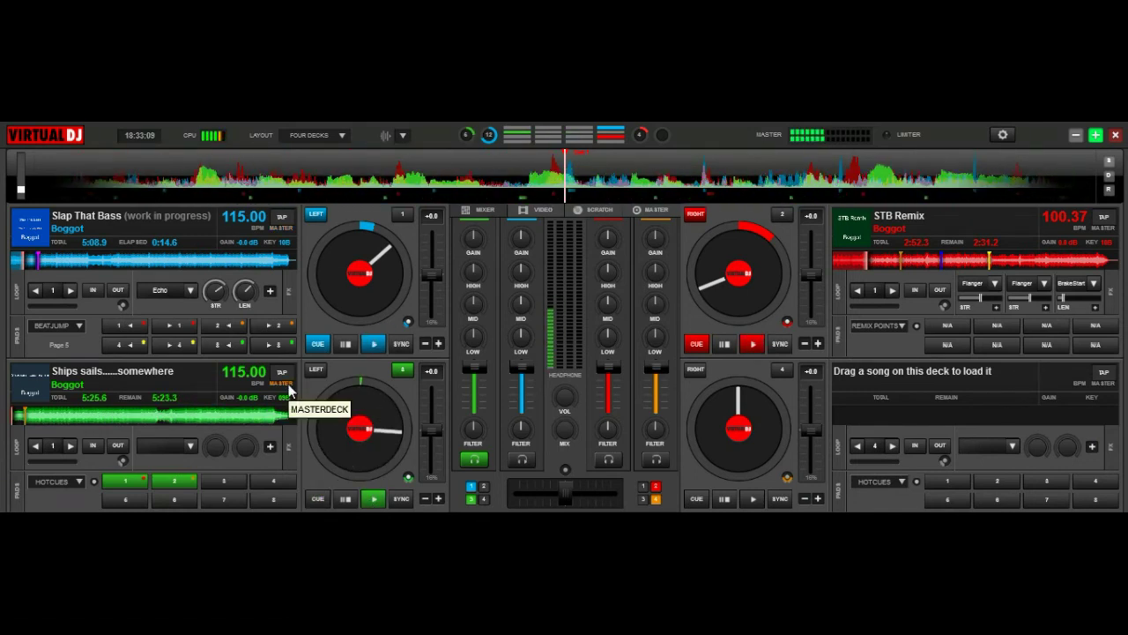
{"action": "left_click", "coordinate": [344, 500]}
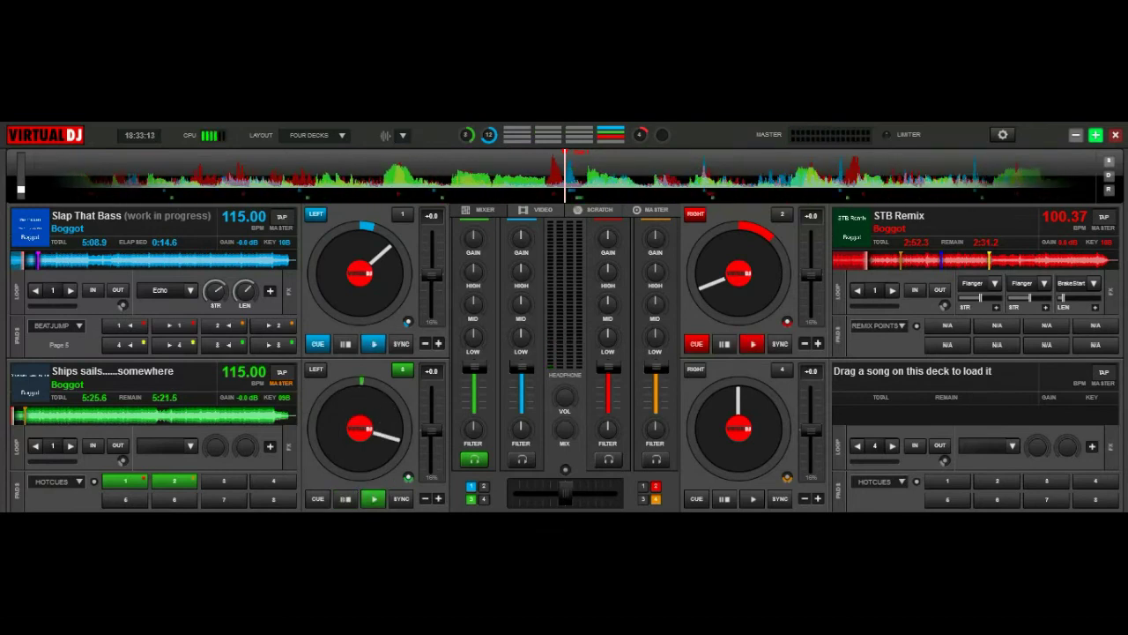
Load We Love Disco (Feat:Josefine) on deck 4, play it briefly and pause it, and load an instrumental track on deck 2.
{"action": "left_click_drag", "start_coordinate": [806, 449], "coordinate": [936, 403]}
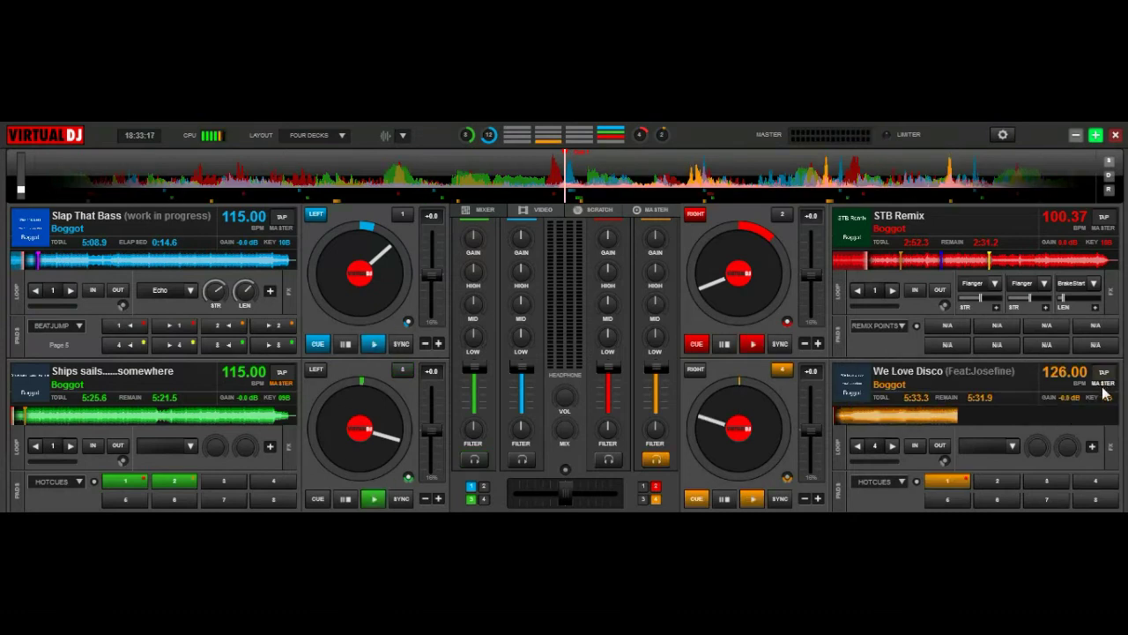
{"action": "left_click", "coordinate": [753, 499]}
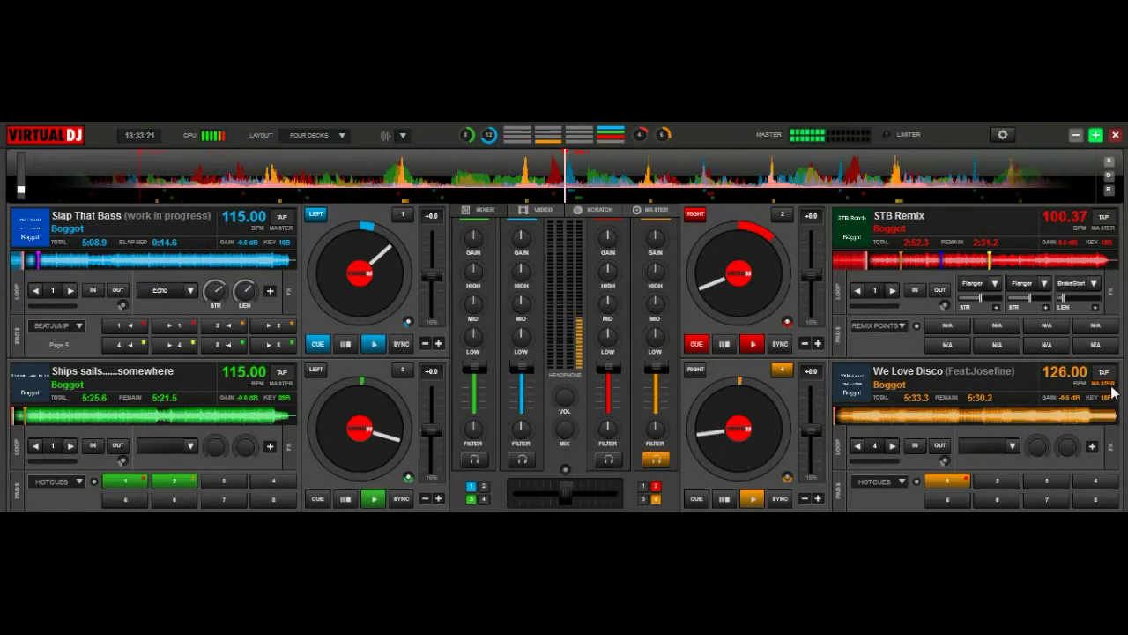
{"action": "left_click", "coordinate": [726, 500]}
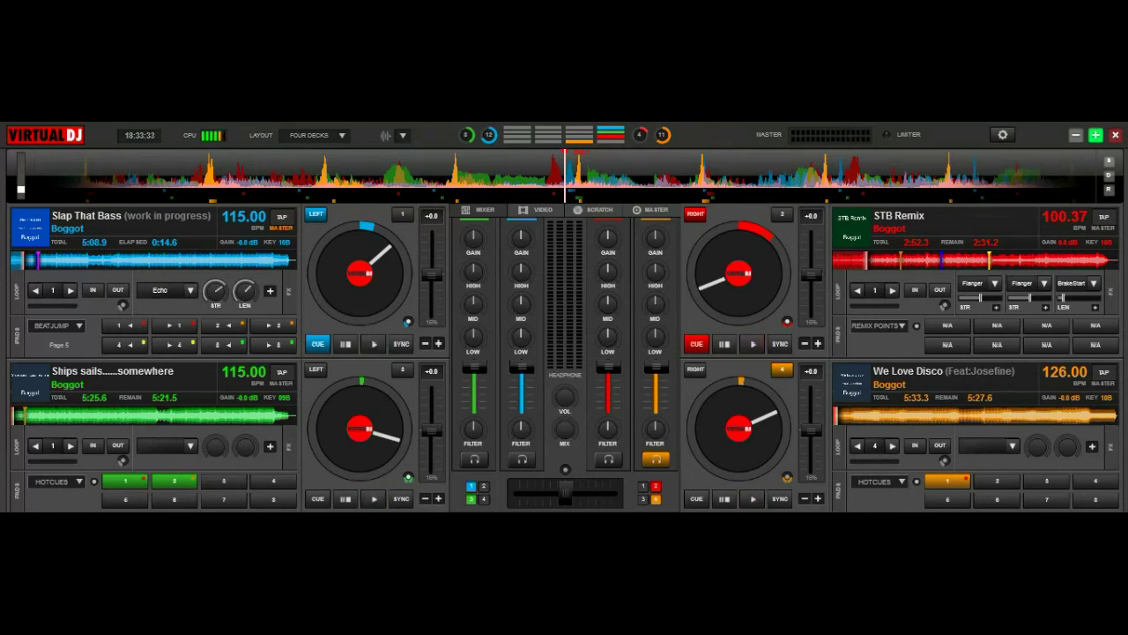
{"action": "left_click_drag", "start_coordinate": [655, 486], "coordinate": [975, 246]}
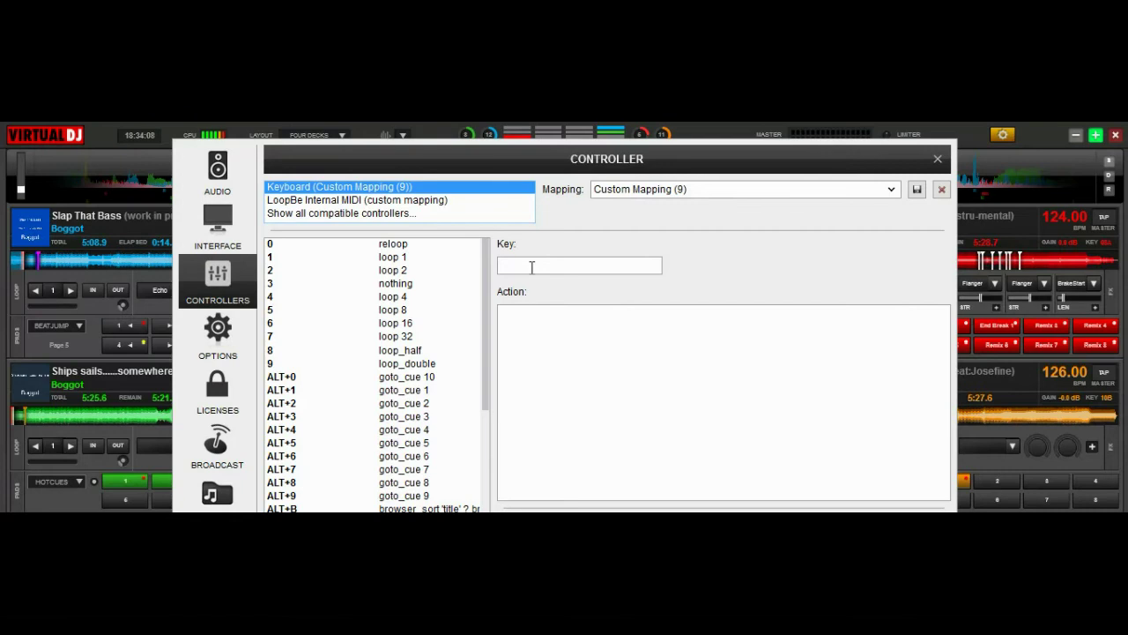
Map ALT+M to the masterdeck_auto action in the keyboard's custom mapping, save it and close the settings.
{"action": "left_click", "coordinate": [532, 266]}
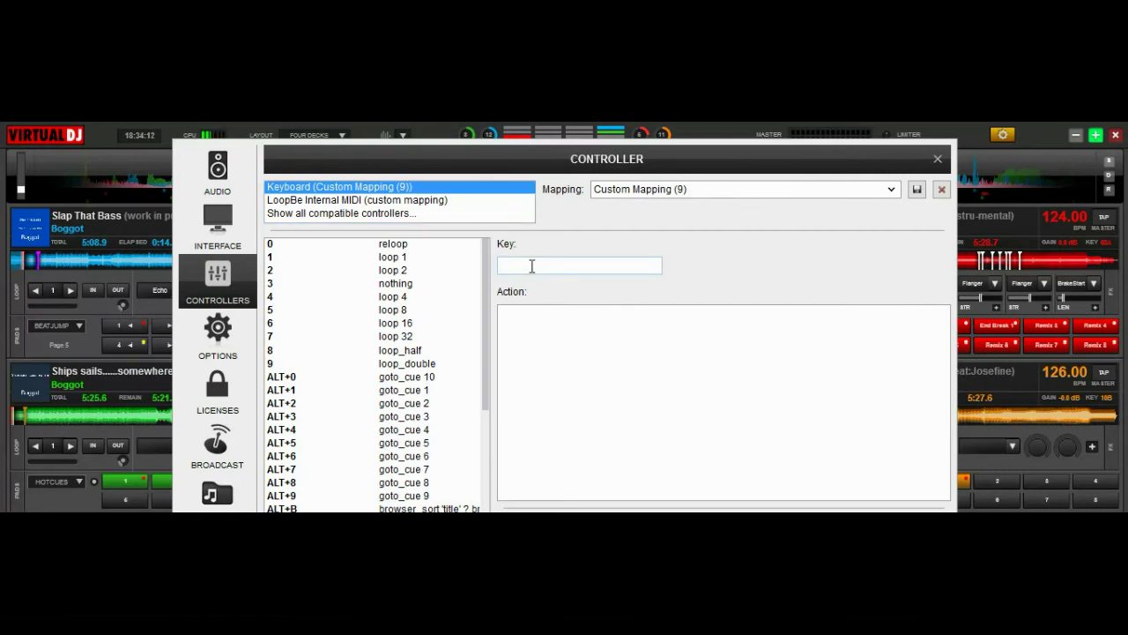
{"action": "left_click", "coordinate": [549, 332]}
{"action": "type", "text": "ma"}
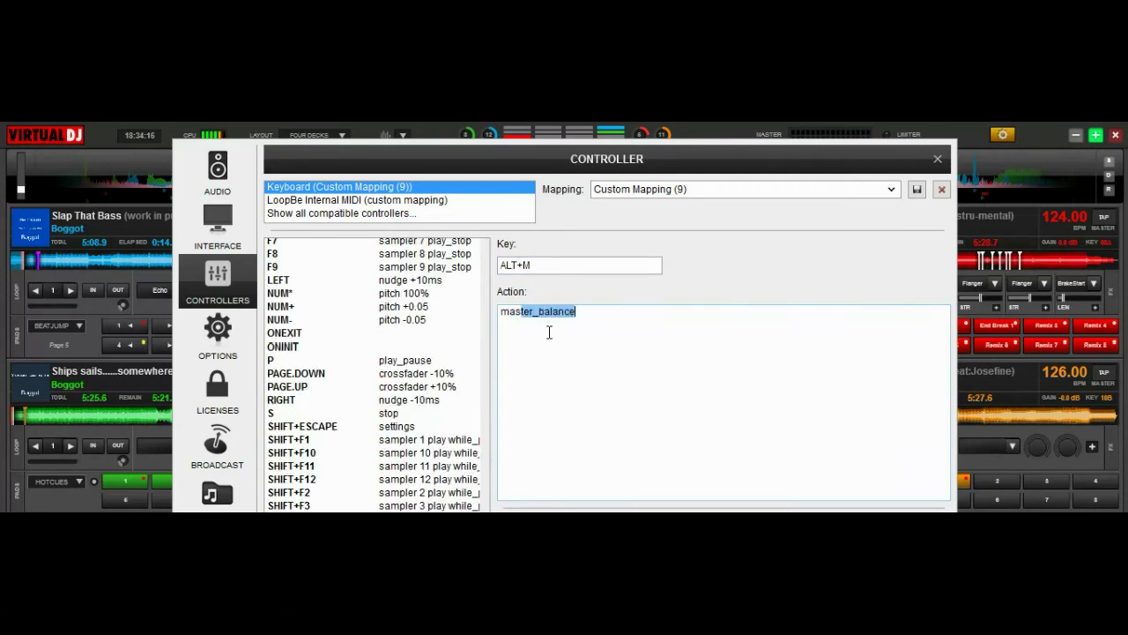
{"action": "type", "text": "sterdeck_a"}
{"action": "left_click", "coordinate": [918, 191]}
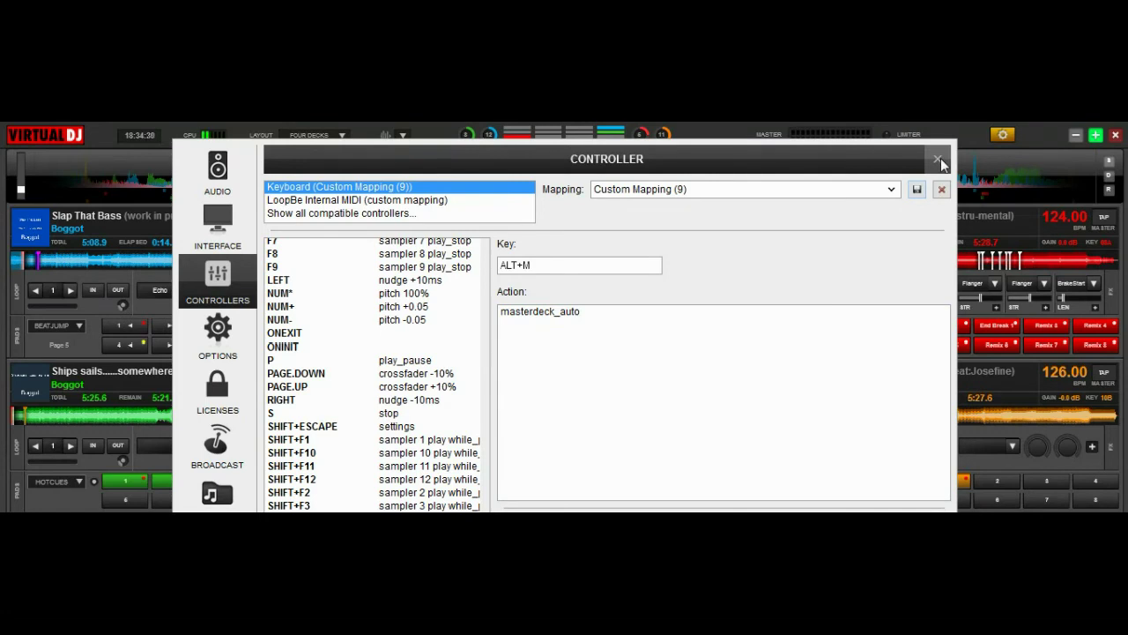
{"action": "left_click", "coordinate": [939, 160]}
Test the automatic master deck mapping by loading and playing Ou Est Le Jambon (ver. 0.8) on deck 2 and syncing deck 1.
{"action": "key", "text": "alt+m"}
{"action": "left_click_drag", "start_coordinate": [767, 377], "coordinate": [963, 267]}
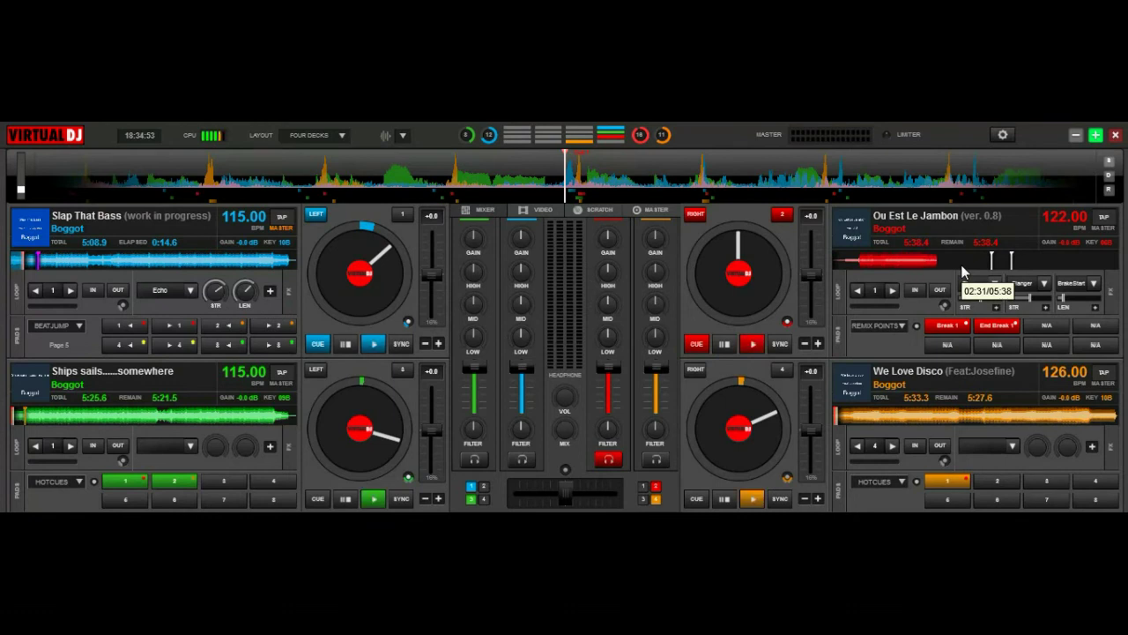
{"action": "left_click", "coordinate": [753, 347]}
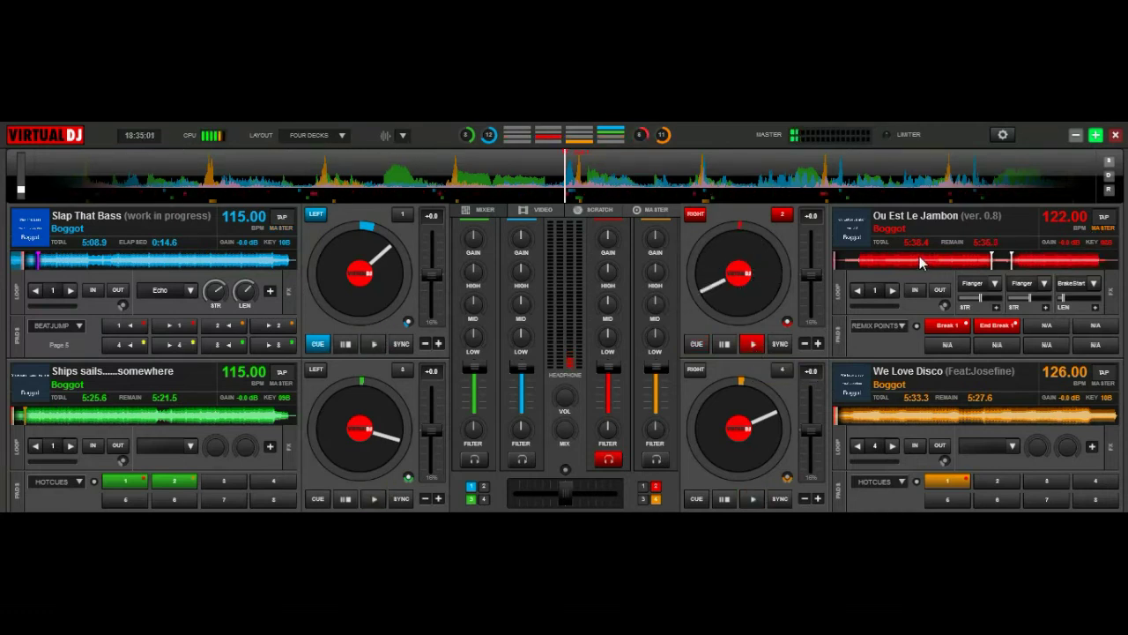
{"action": "left_click", "coordinate": [401, 344]}
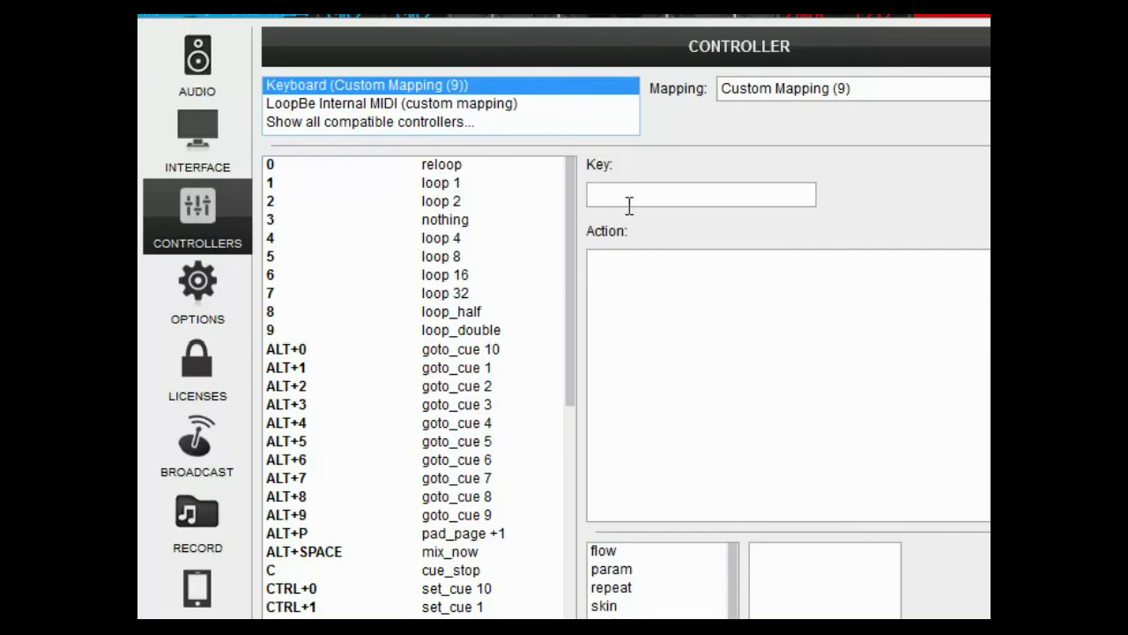
Map ALT+B in the keyboard's custom mapping to the action browser_sort 'title' ? browser_sort 'bpm' : browser_sort 'title'.
{"action": "left_click", "coordinate": [628, 199]}
{"action": "key", "text": "alt+b"}
{"action": "left_click", "coordinate": [612, 279]}
{"action": "type", "text": "brow"}
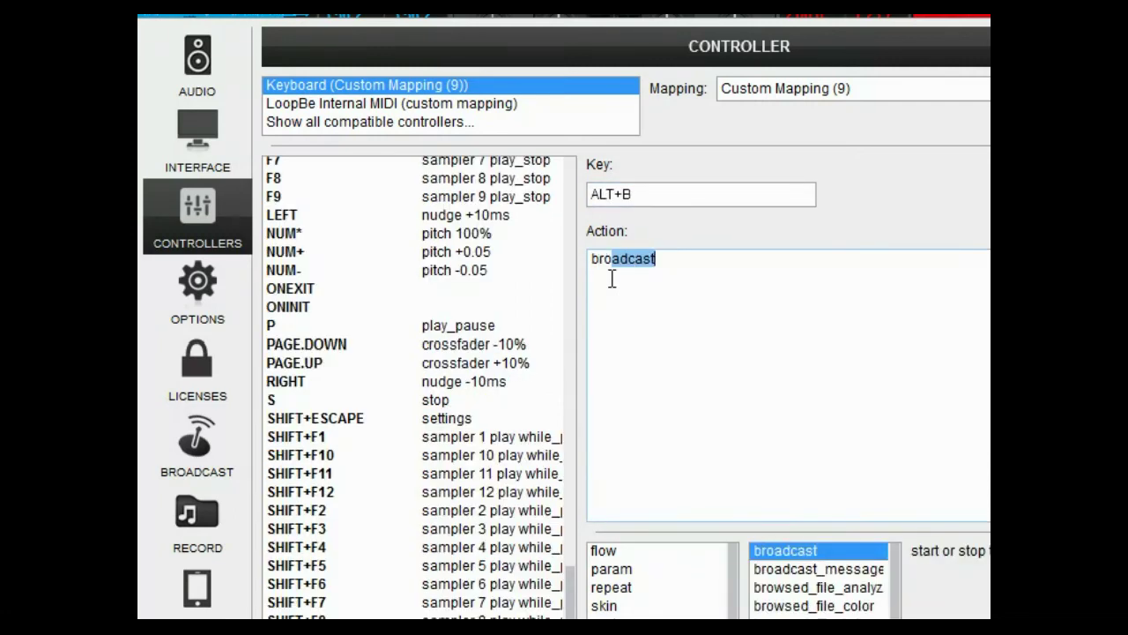
{"action": "type", "text": "ser"}
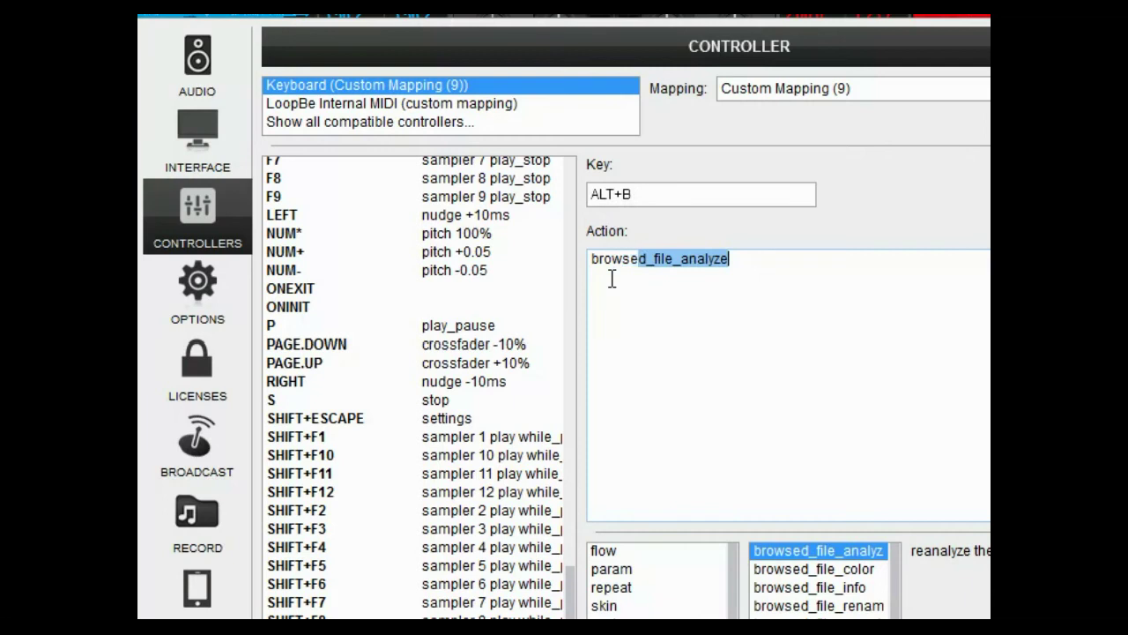
{"action": "type", "text": "_sort"}
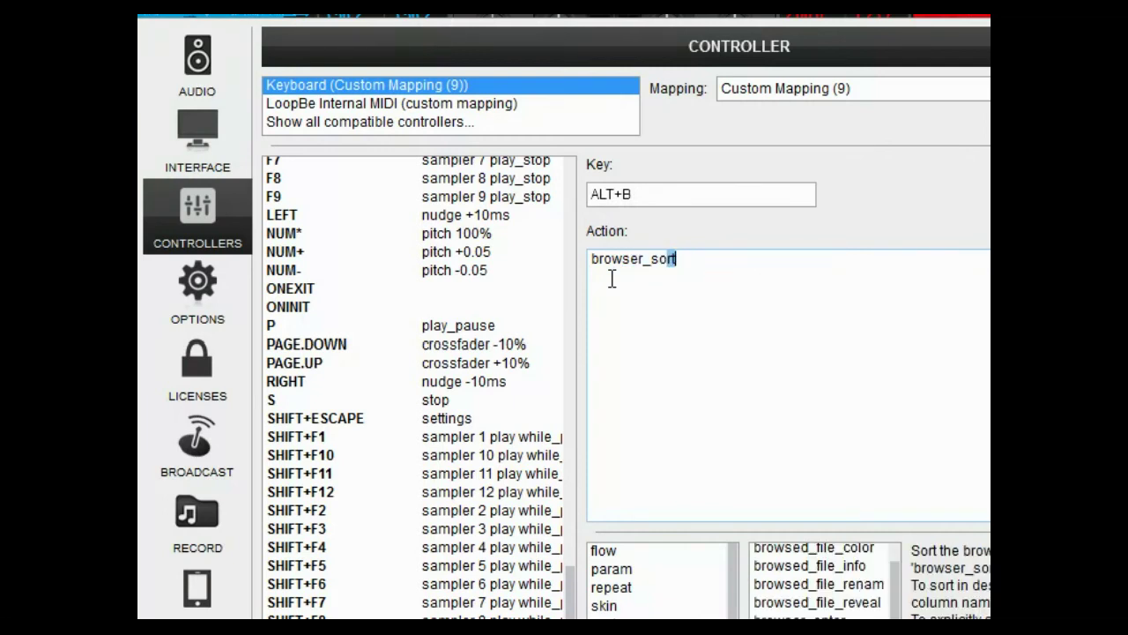
{"action": "type", "text": " 'ti"}
{"action": "type", "text": "tle"}
{"action": "type", "text": "' "}
{"action": "type", "text": "? "}
{"action": "type", "text": "browse"}
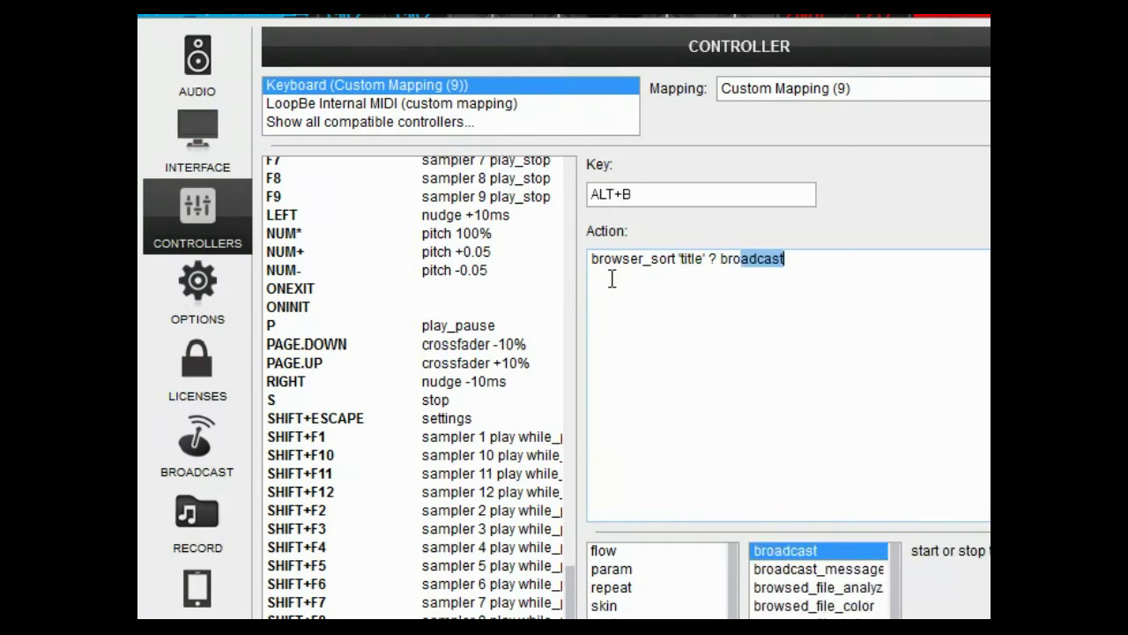
{"action": "type", "text": "r_sort"}
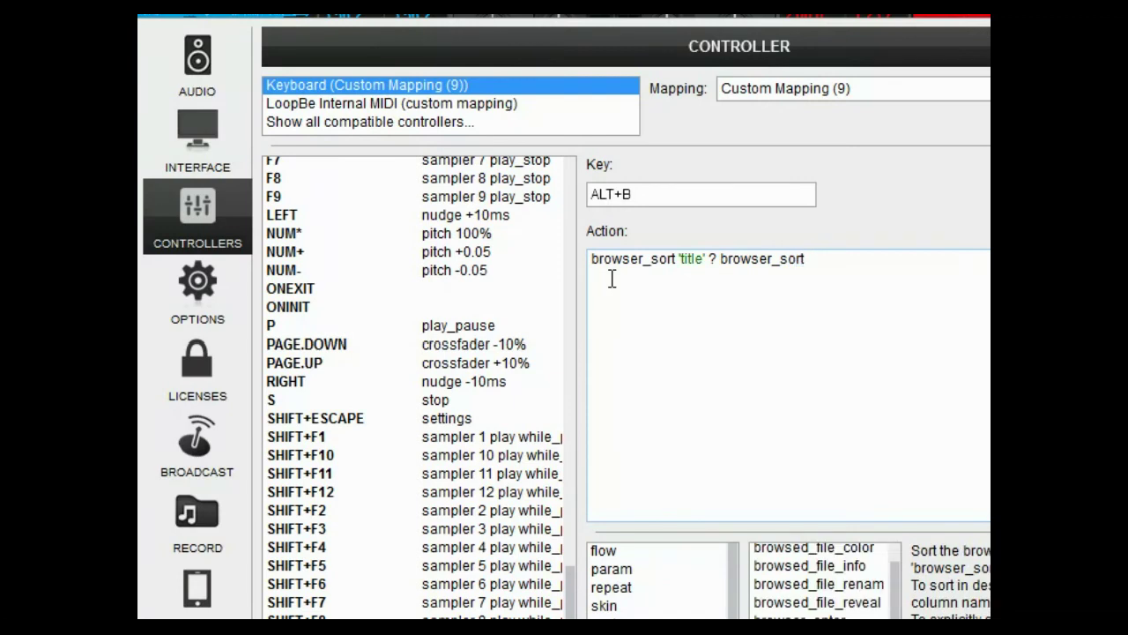
{"action": "type", "text": " 'bpm' : browse"}
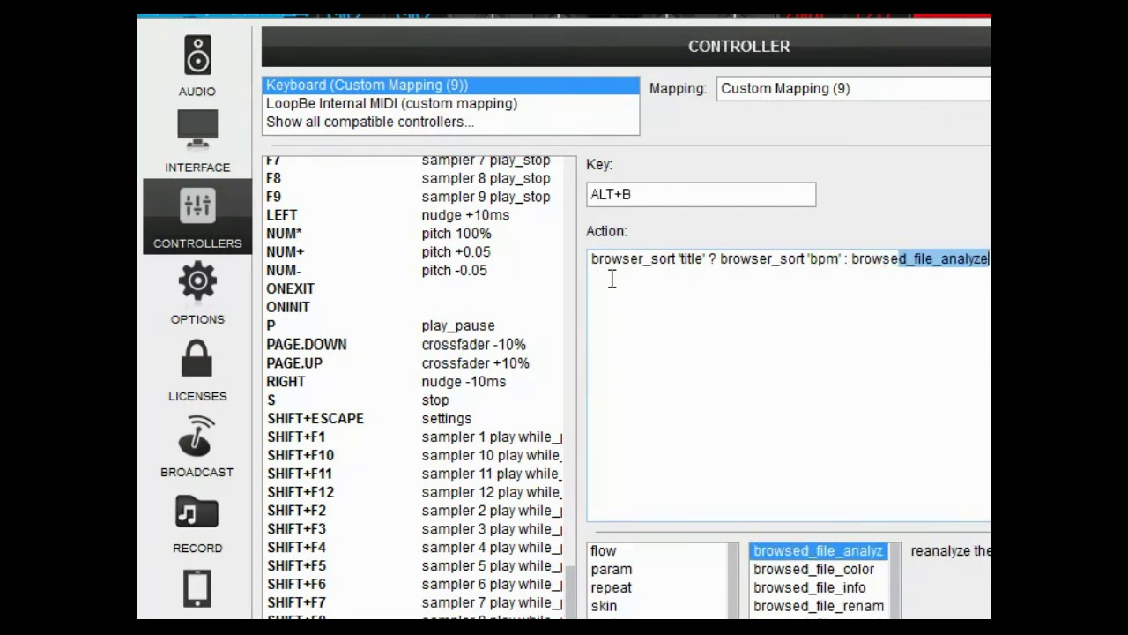
{"action": "type", "text": "r_sort"}
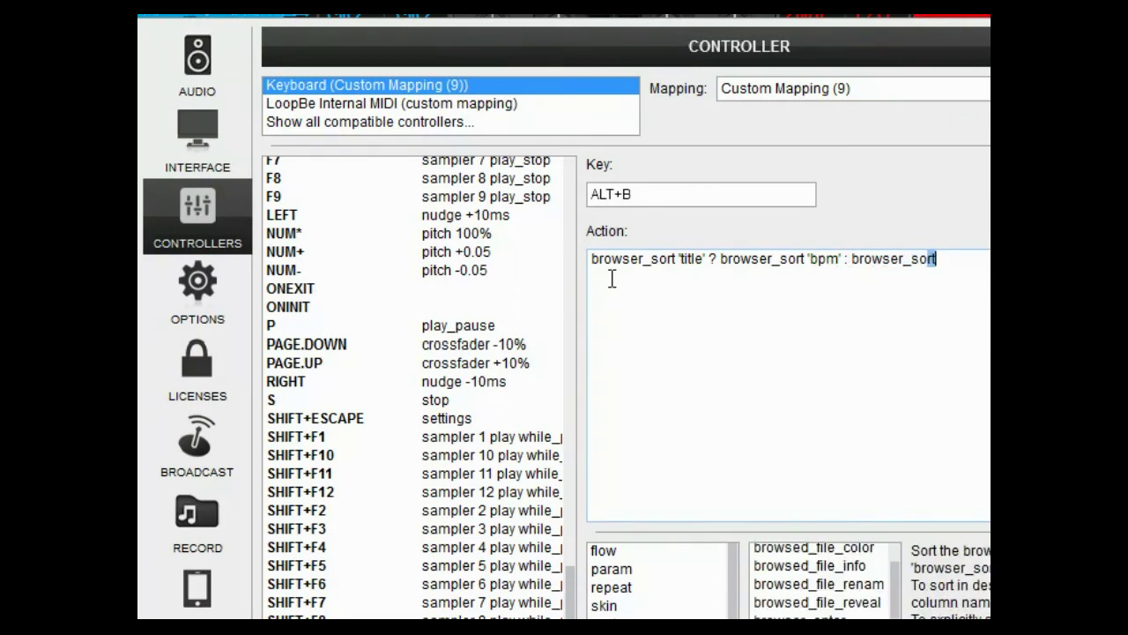
{"action": "type", "text": " 'title"}
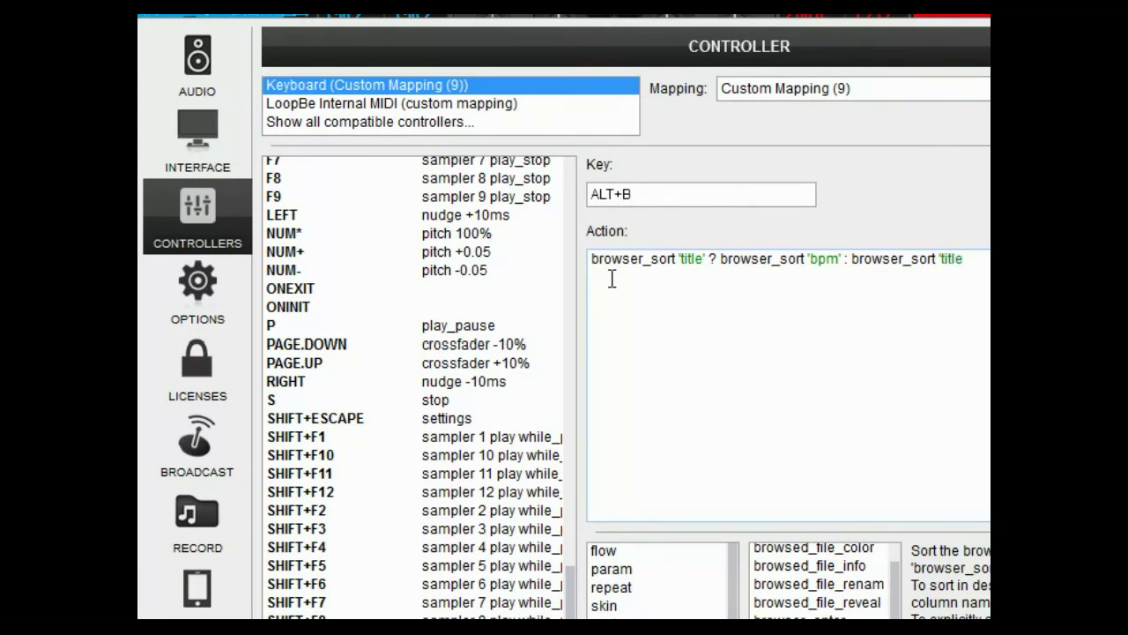
{"action": "type", "text": "'"}
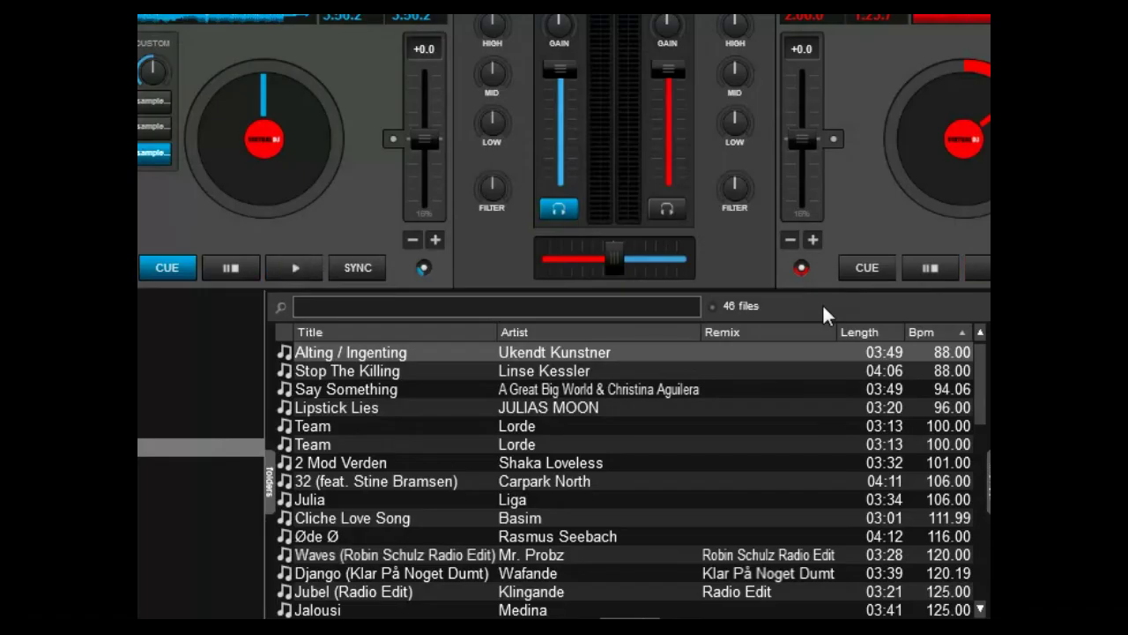
Test the ALT+B mapping by repeatedly switching the browser's sorting between title and BPM.
{"action": "key", "text": "alt+b"}
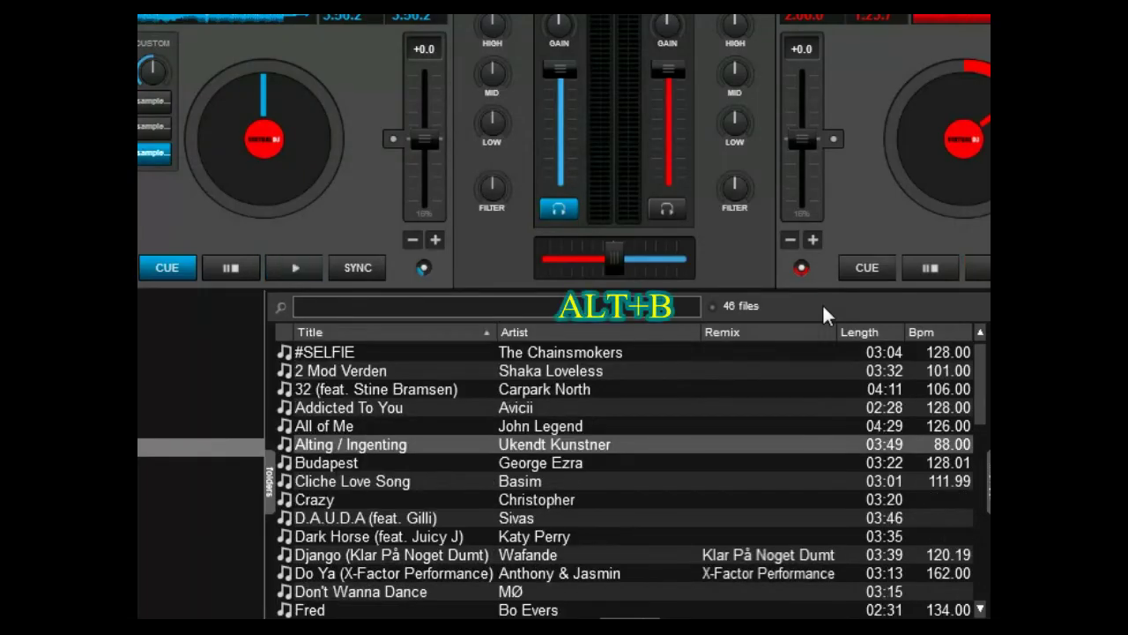
{"action": "key", "text": "alt+b"}
{"action": "key", "text": "alt+b"}
{"action": "key", "text": "alt+b"}
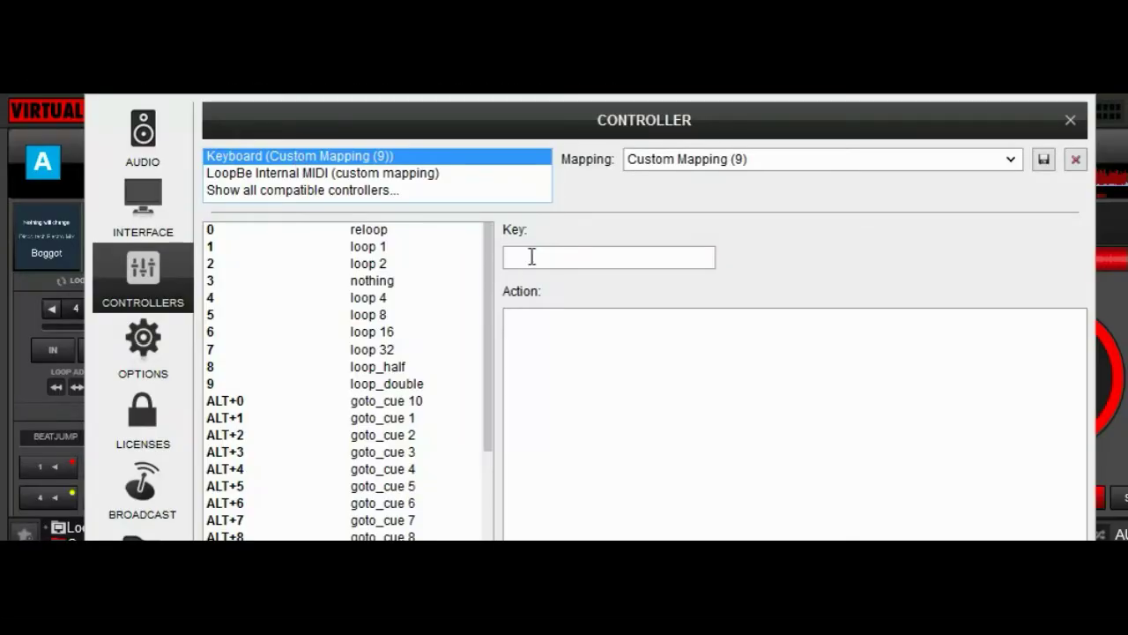
Map CTRL+J to the action goto -16 in the keyboard's custom mapping, save it and close the settings.
{"action": "left_click", "coordinate": [531, 257]}
{"action": "key", "text": "ctrl+j"}
{"action": "left_click", "coordinate": [553, 324]}
{"action": "type", "text": "goto"}
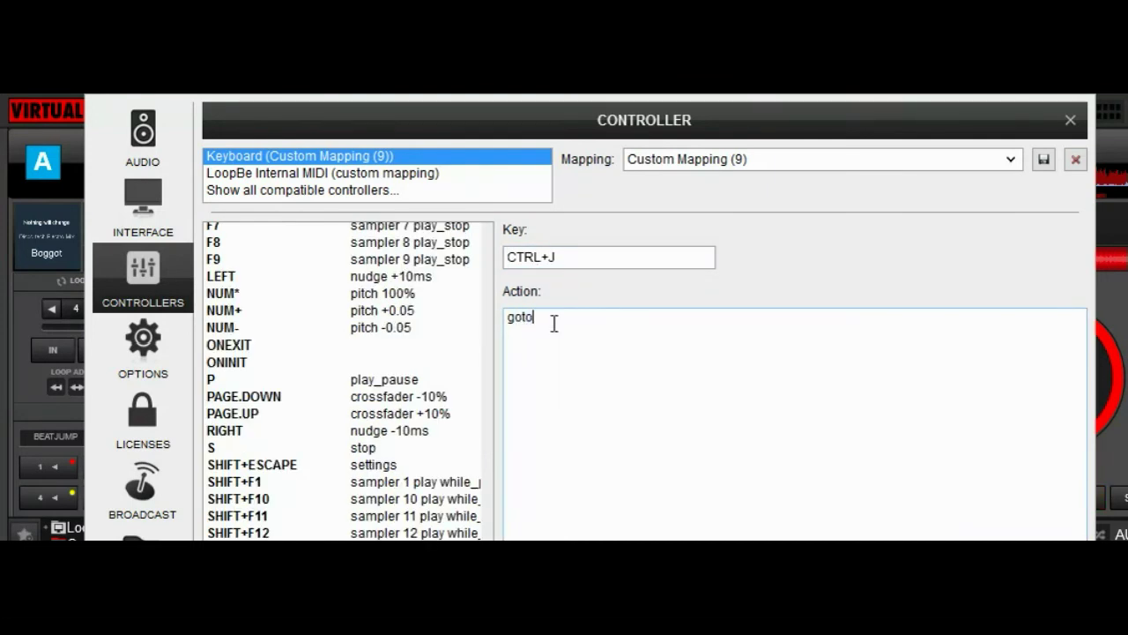
{"action": "type", "text": " -16"}
{"action": "left_click", "coordinate": [1043, 160]}
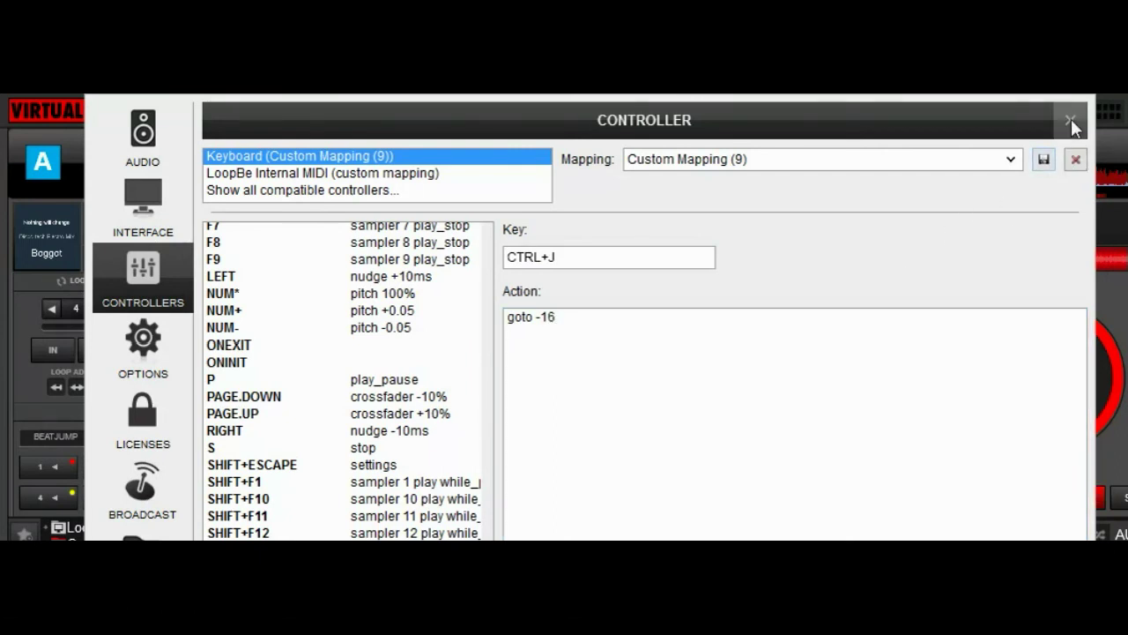
{"action": "left_click", "coordinate": [1071, 121]}
Test the goto -16 mapping by playing deck 2 and deck 1, then jumping back twice on deck 1.
{"action": "left_click", "coordinate": [1081, 498]}
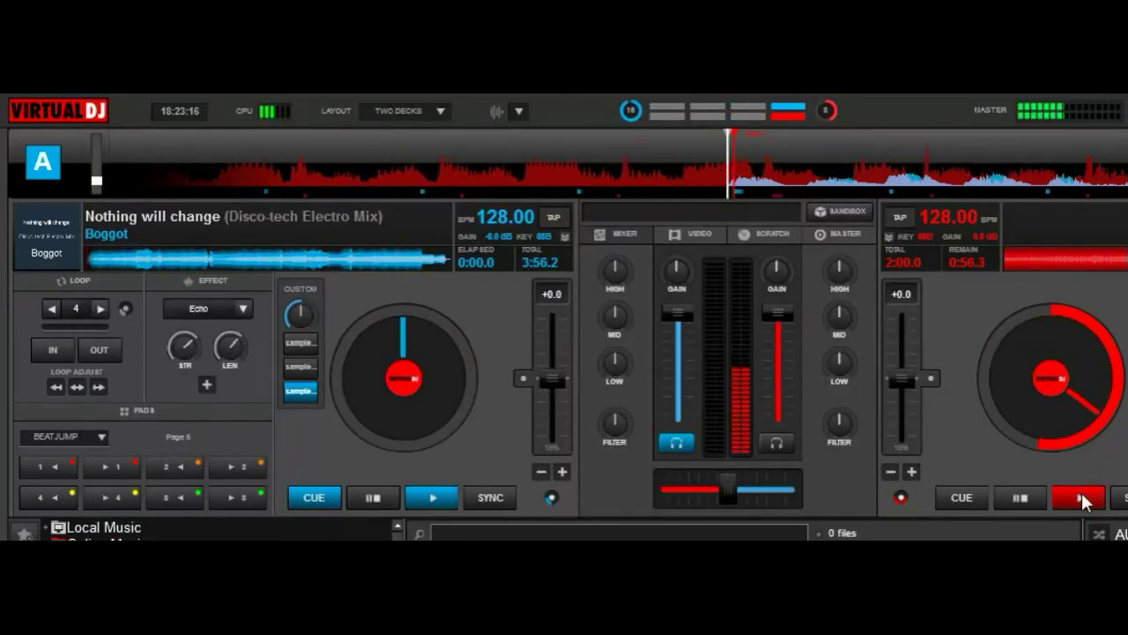
{"action": "left_click", "coordinate": [429, 495]}
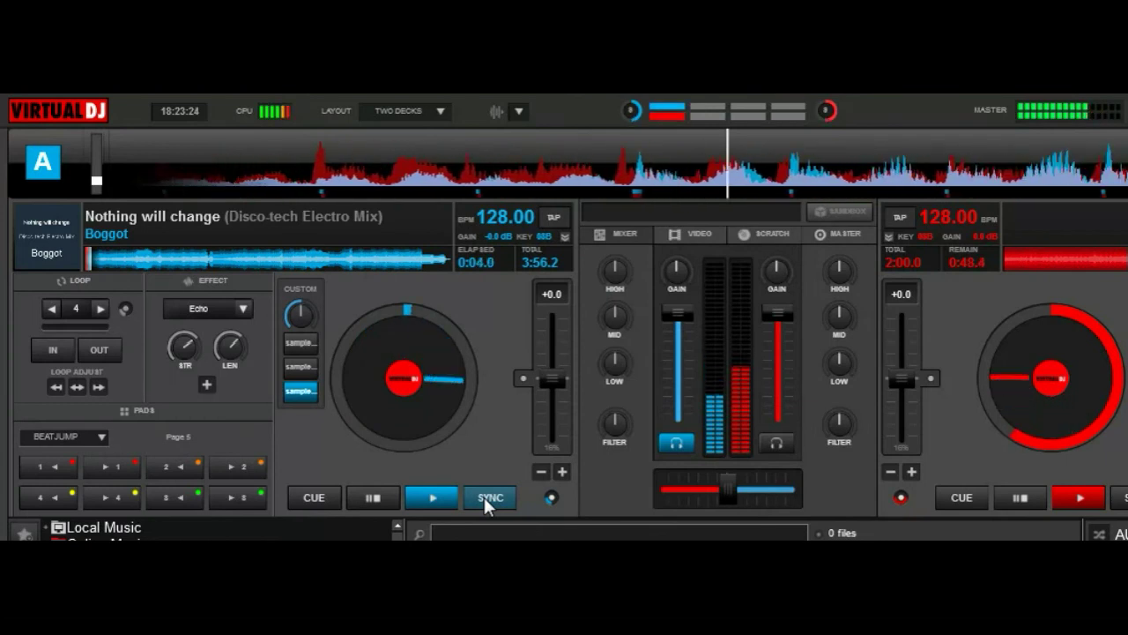
{"action": "key", "text": "alt+j"}
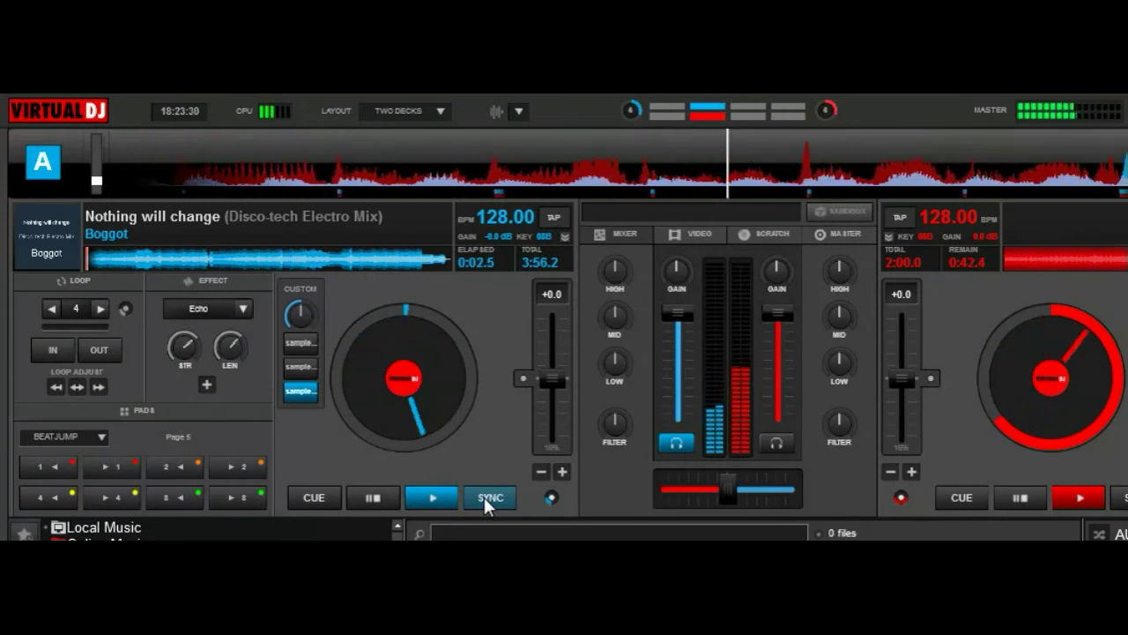
{"action": "key", "text": "alt+j"}
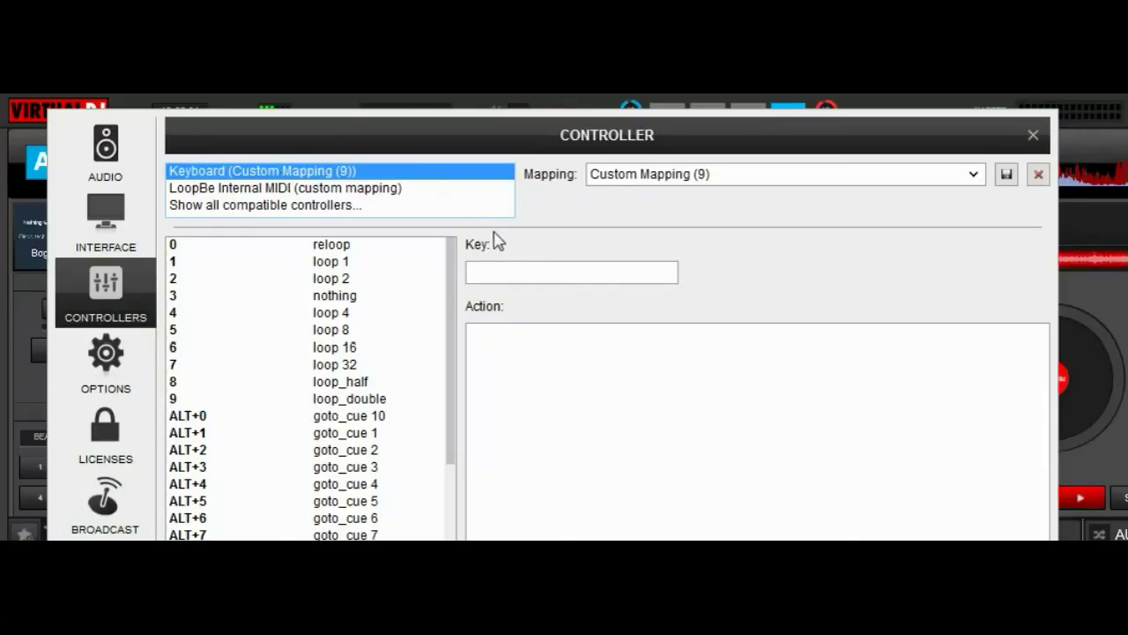
Map CTRL+I to the loop_in action in the keyboard's custom mapping.
{"action": "left_click", "coordinate": [487, 272]}
{"action": "key", "text": "ctrl"}
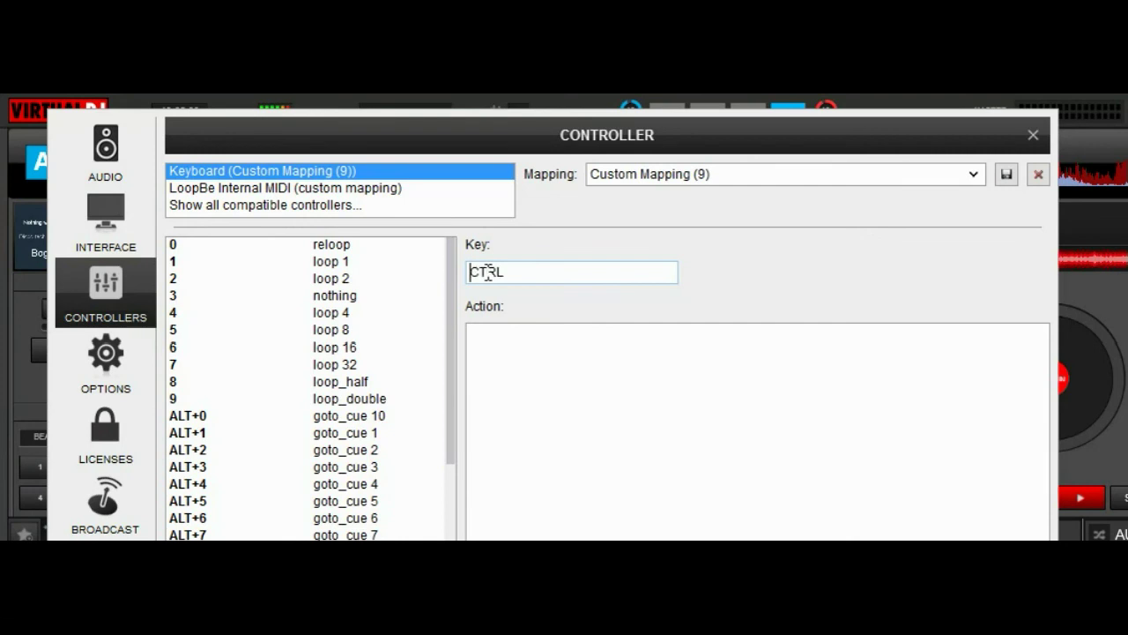
{"action": "left_click", "coordinate": [538, 352]}
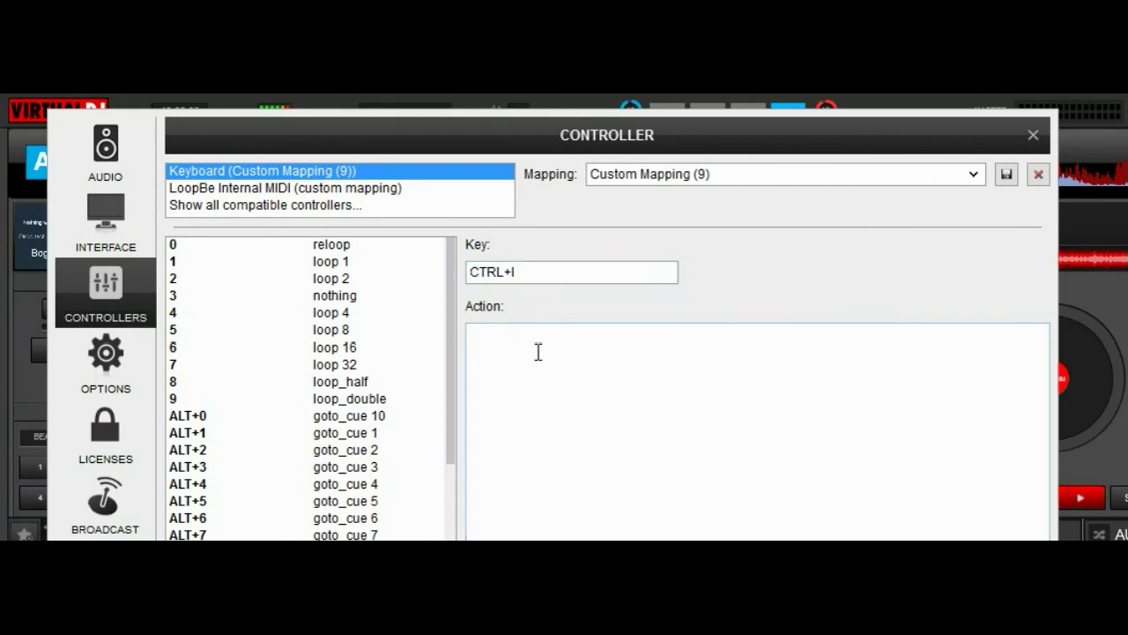
{"action": "type", "text": "loop_in"}
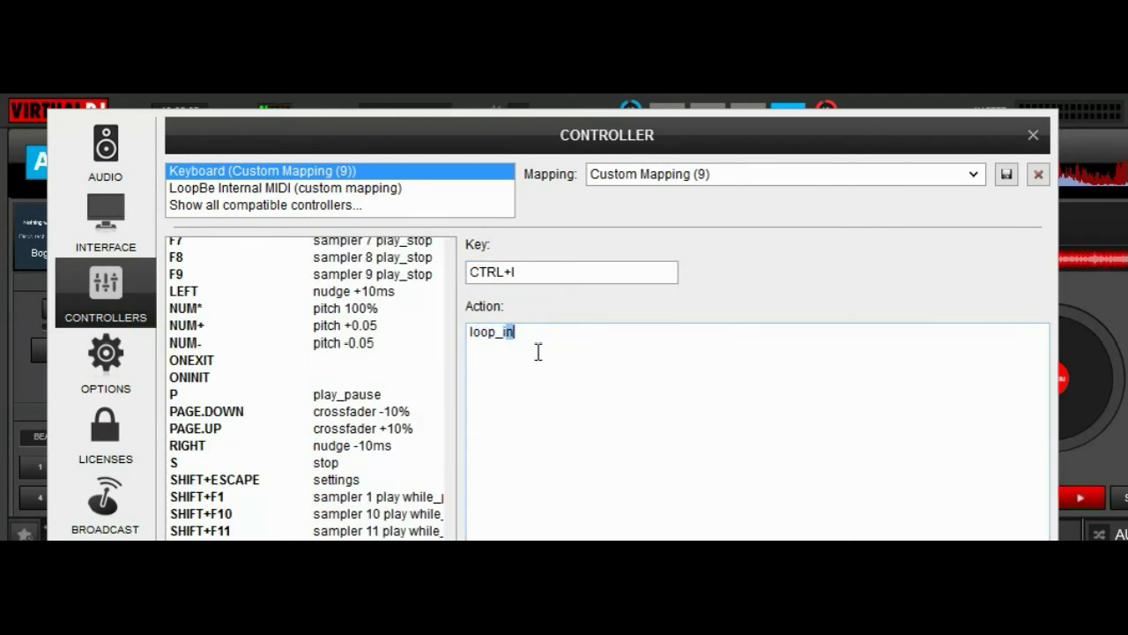
Map CTRL+O to the loop_out action in the keyboard's custom mapping, save it and close the settings.
{"action": "left_click", "coordinate": [541, 268]}
{"action": "key", "text": "ctrl+o"}
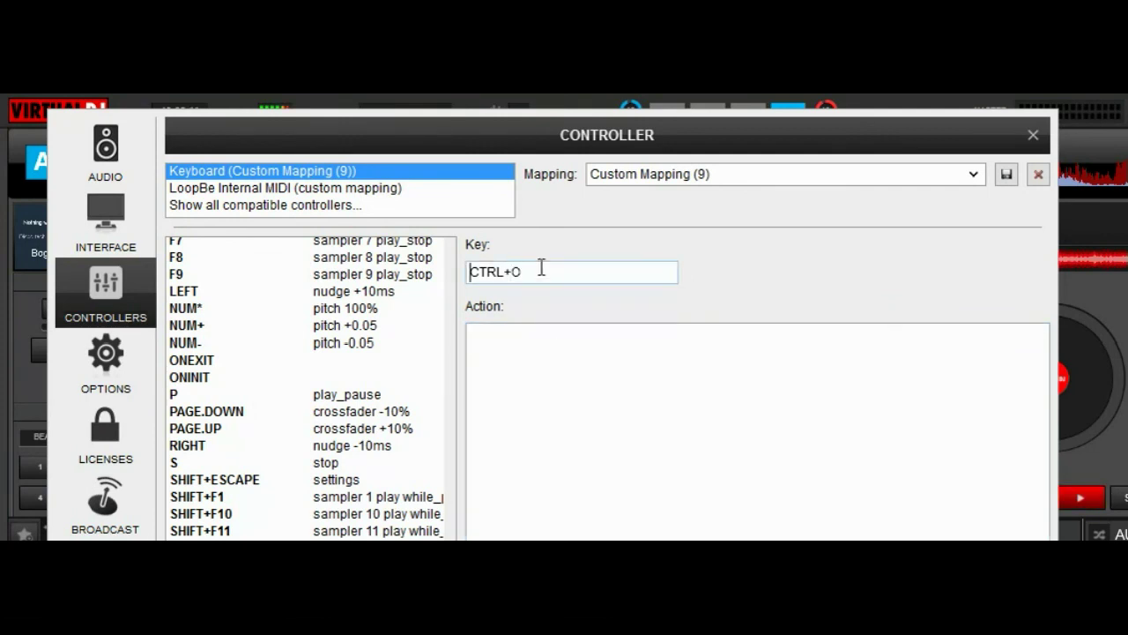
{"action": "left_click", "coordinate": [473, 331]}
{"action": "type", "text": "loop_out"}
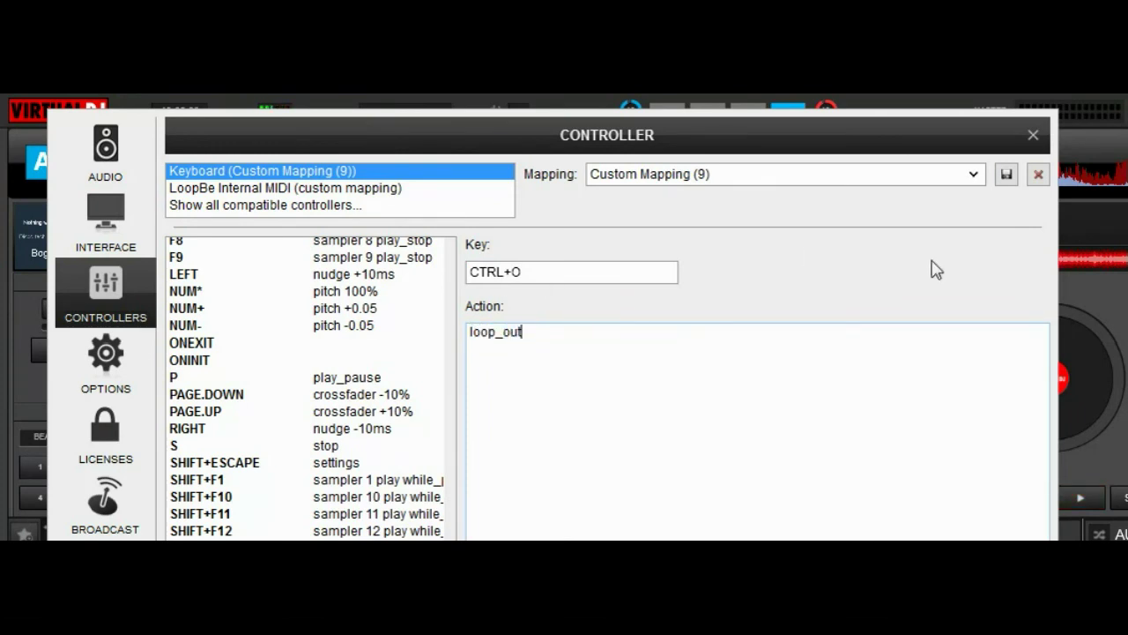
{"action": "left_click", "coordinate": [1009, 180]}
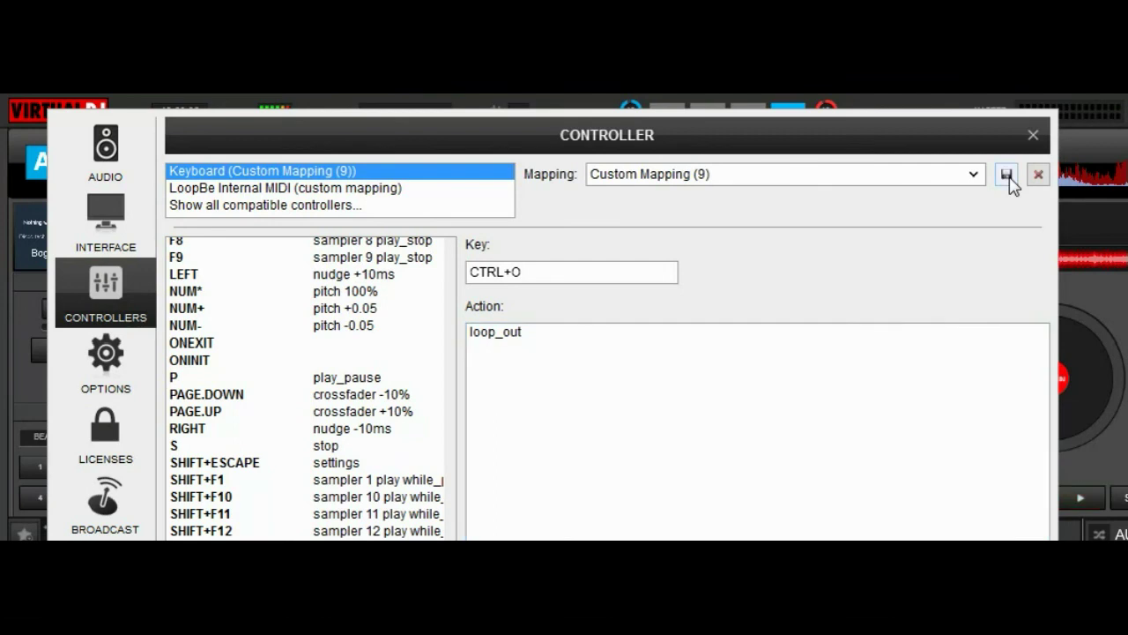
{"action": "left_click", "coordinate": [1033, 135]}
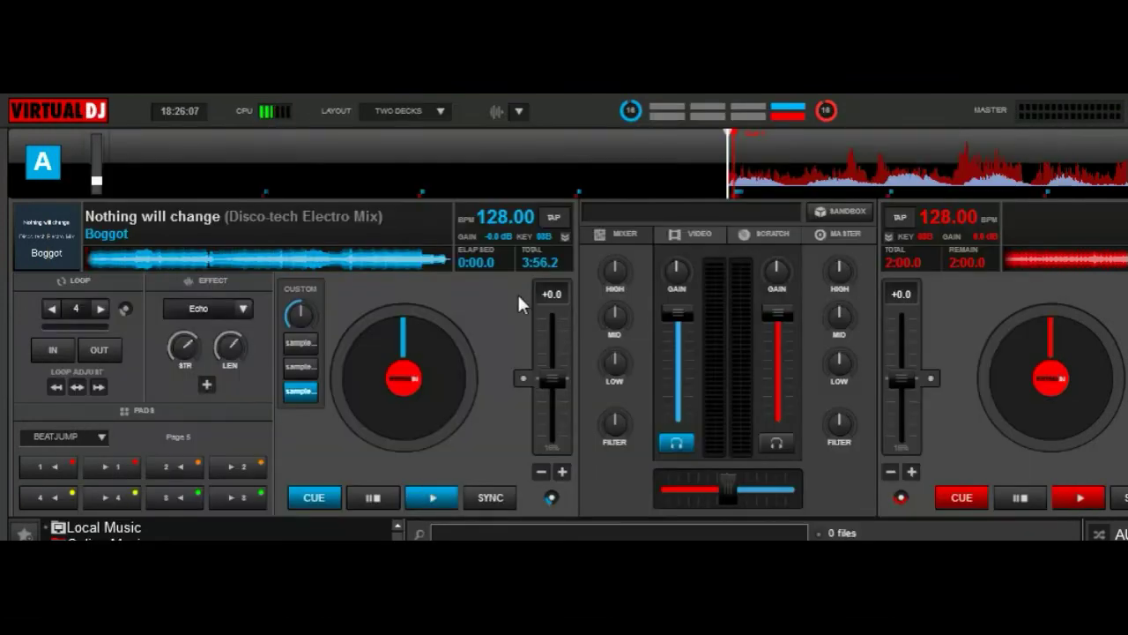
Play deck 1 and test the loop-in and loop-out mappings by setting and exiting loops of 2, 8 and 1 beats.
{"action": "key", "text": "space"}
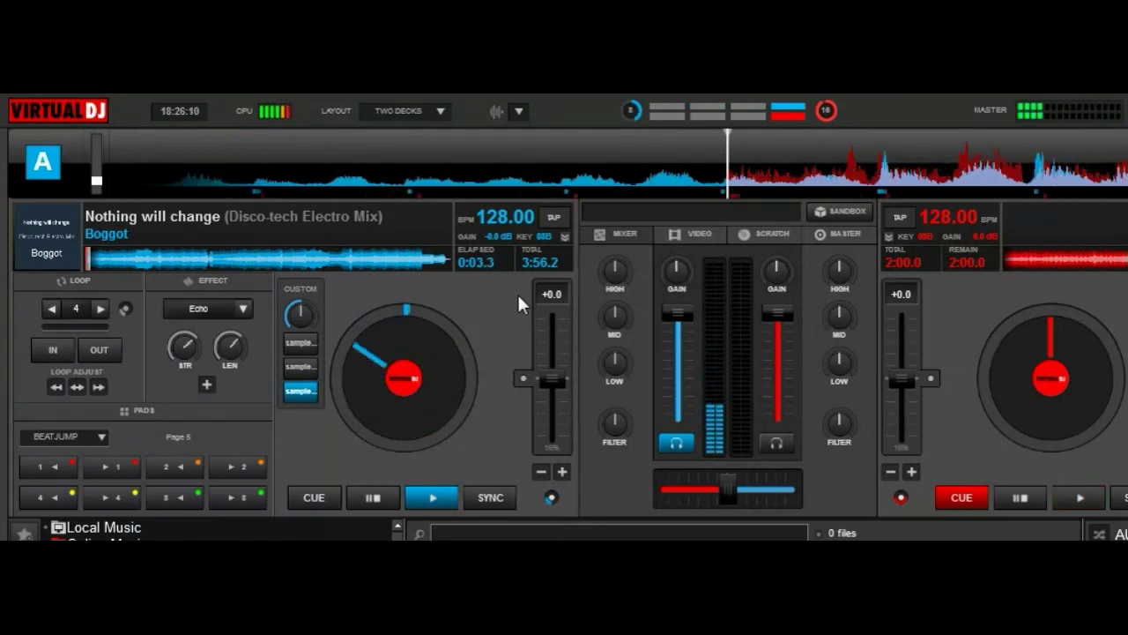
{"action": "key", "text": "i"}
{"action": "key", "text": "o"}
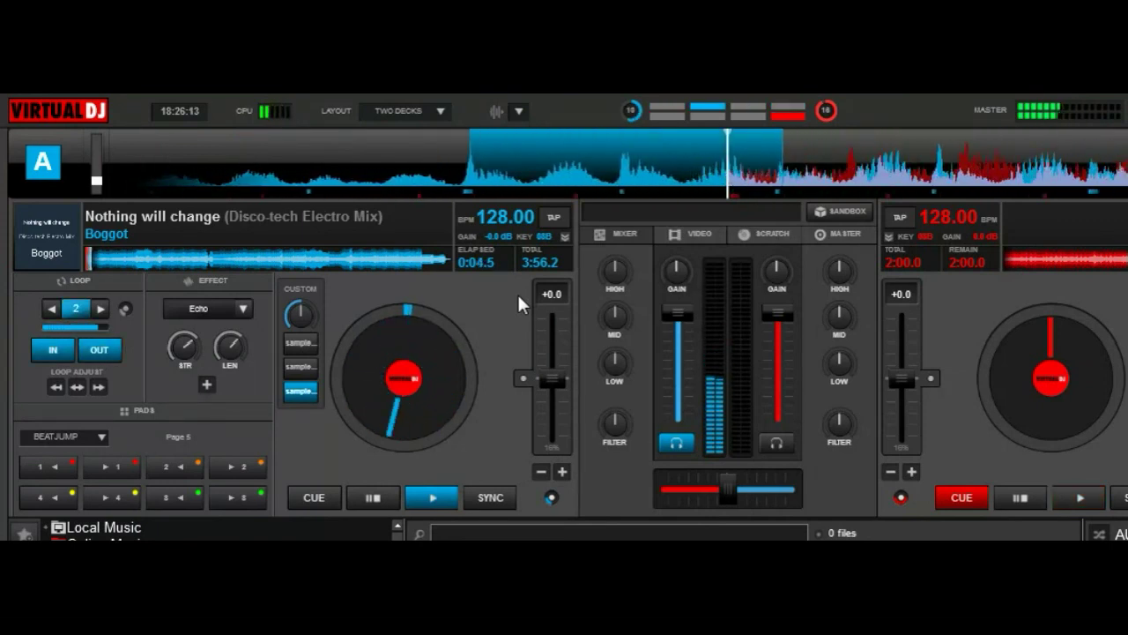
{"action": "key", "text": "o"}
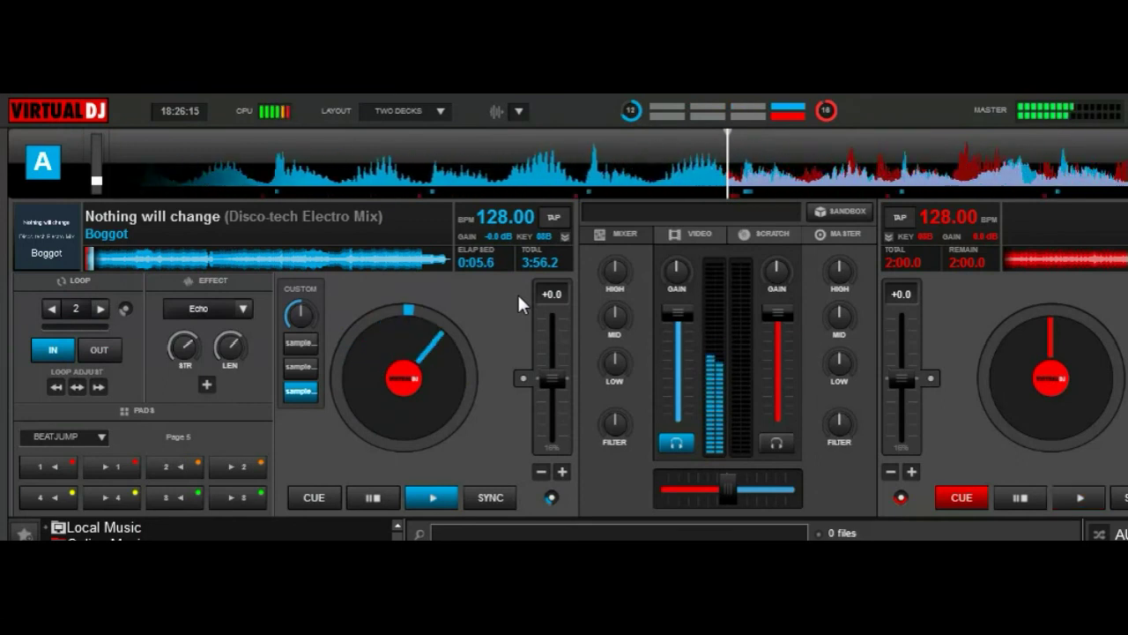
{"action": "key", "text": "o"}
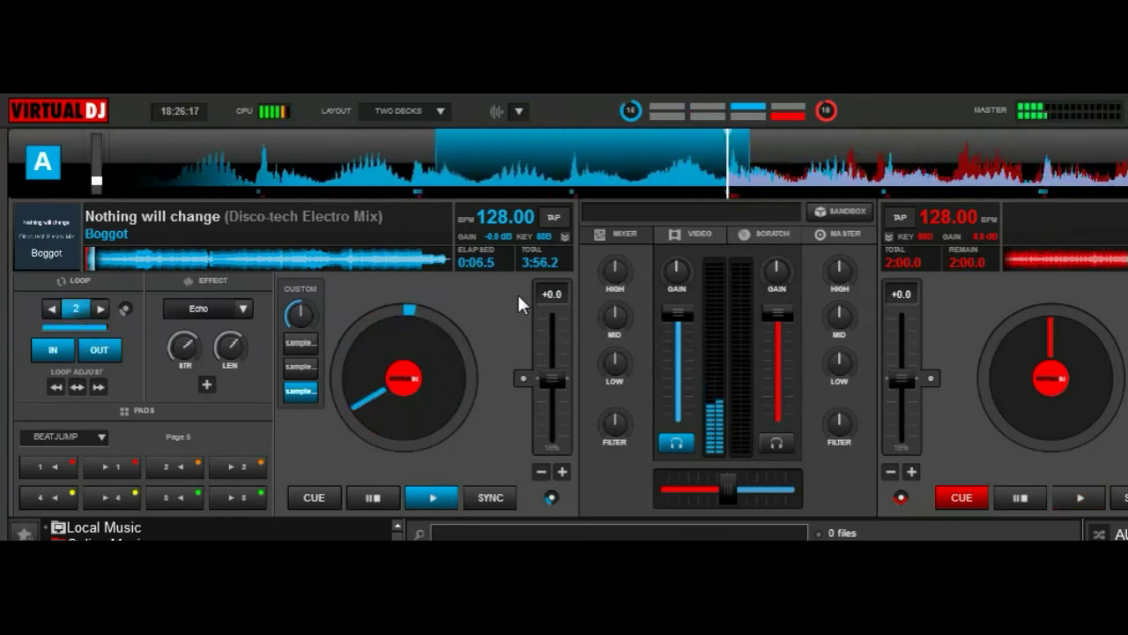
{"action": "key", "text": "o"}
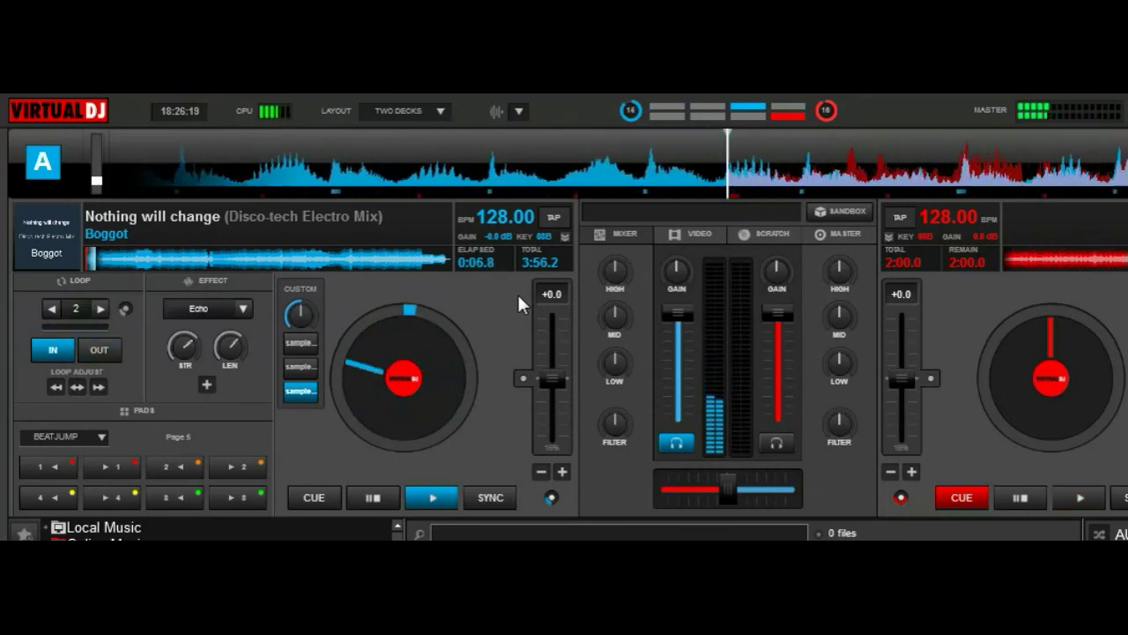
{"action": "key", "text": "o"}
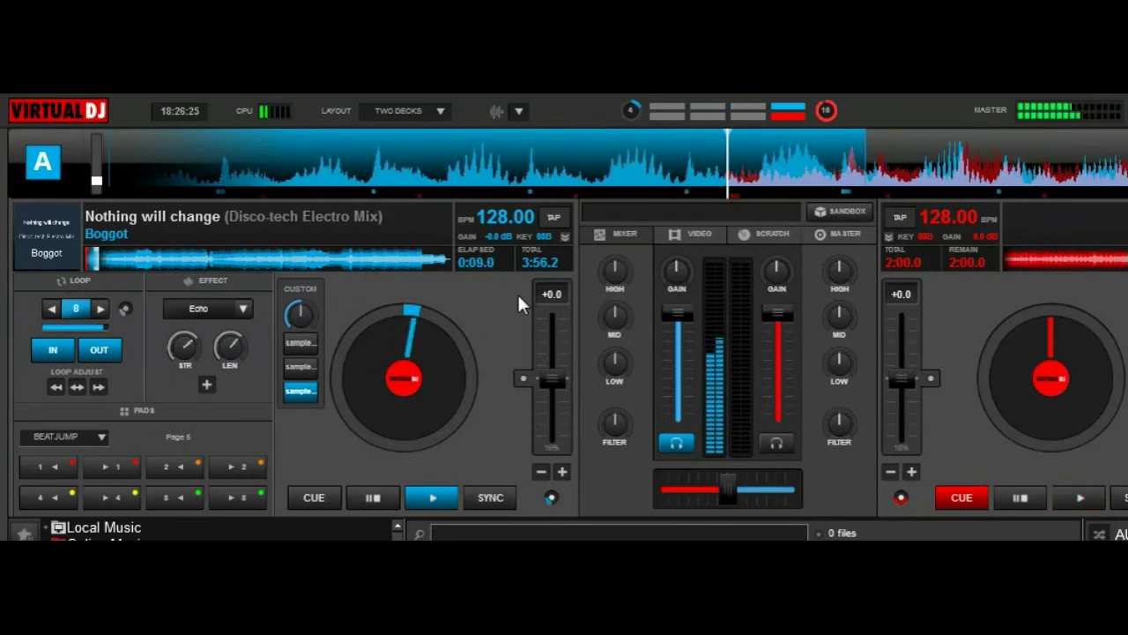
{"action": "key", "text": "o"}
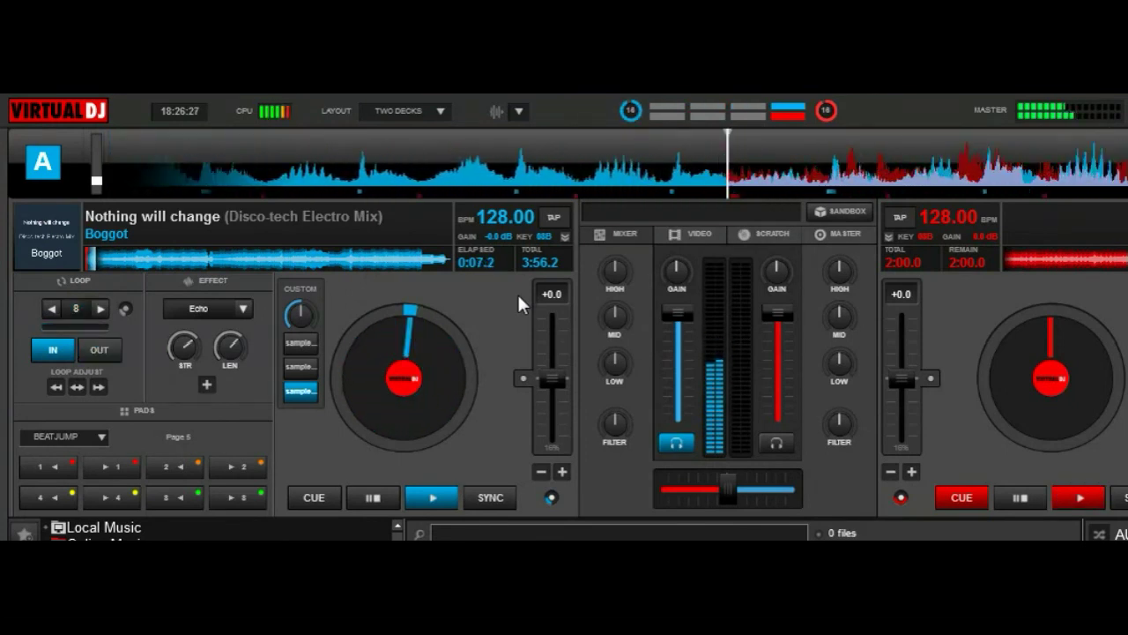
{"action": "key", "text": "o"}
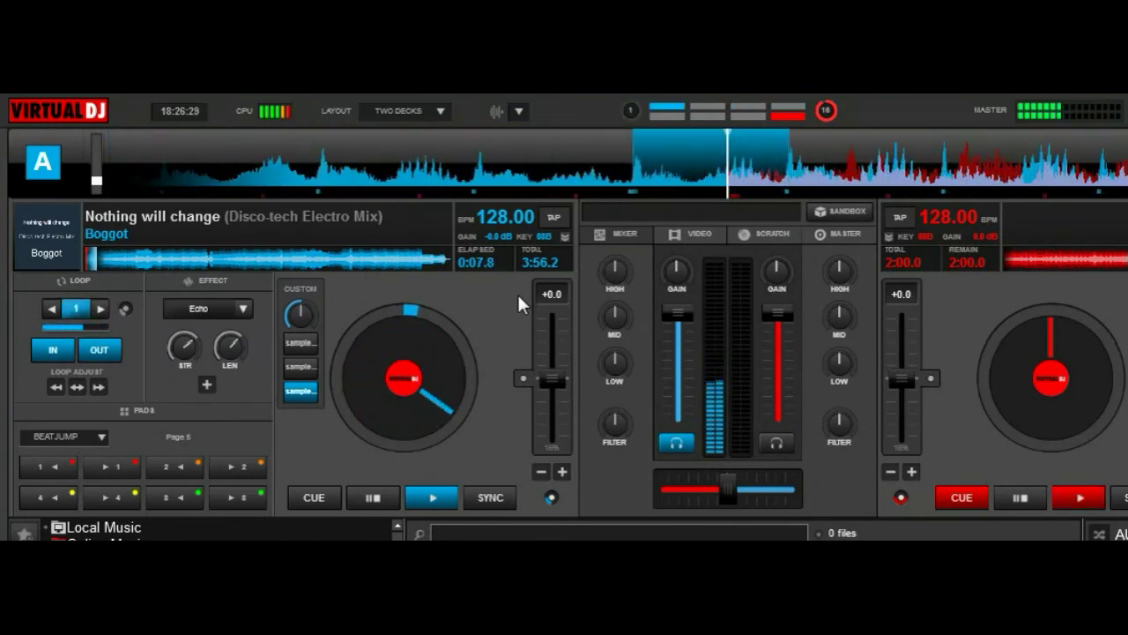
{"action": "key", "text": "o"}
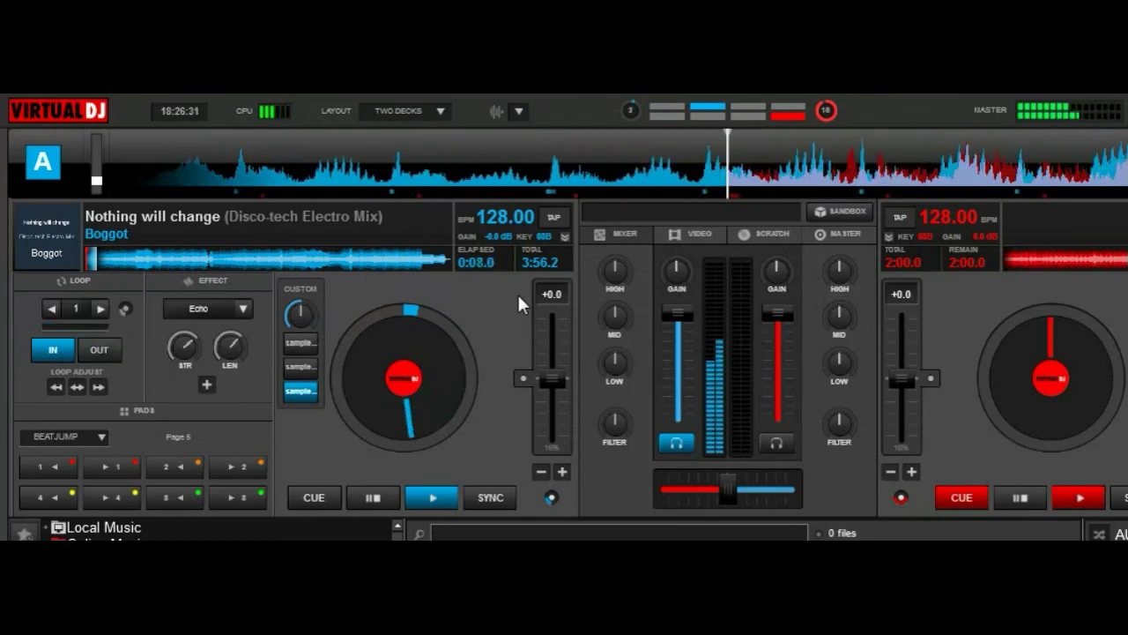